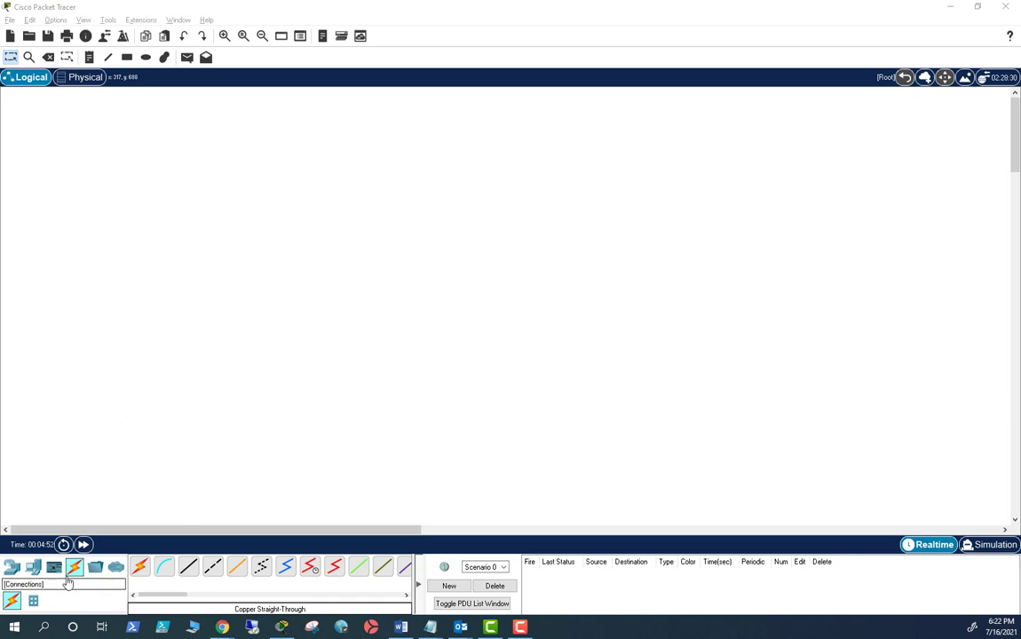
Step: Place a 3650-24PS multilayer switch on the workspace
left_click(12, 567)
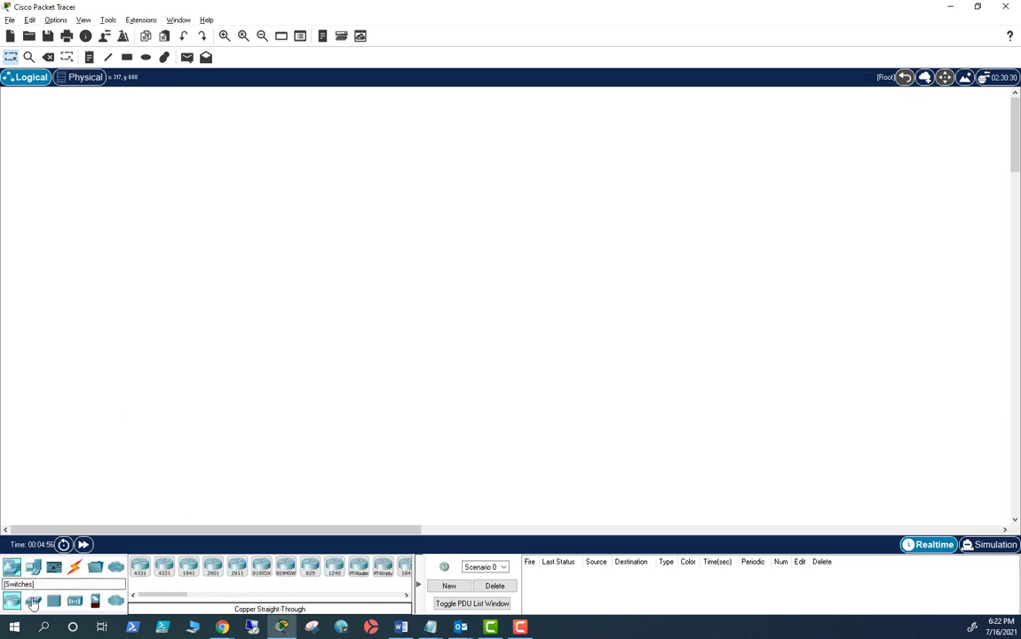
left_click(32, 601)
left_click(237, 570)
left_click(251, 249)
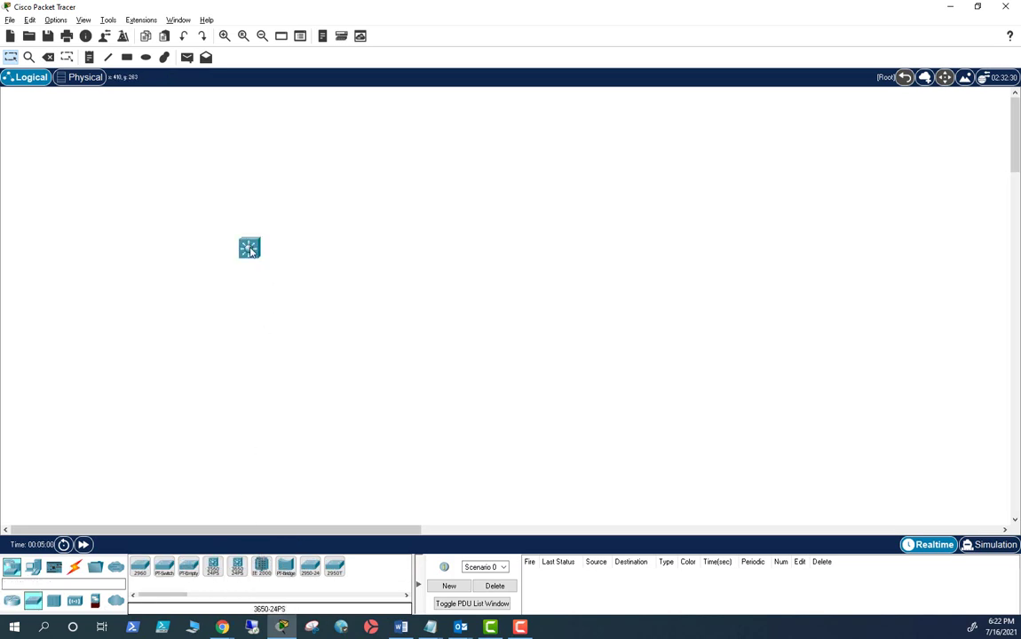
Step: Install the AC power supplies into the switch's empty slots so it boots
left_click(253, 251)
left_click_drag(649, 428, 593, 212)
left_click_drag(622, 417, 659, 217)
Step: Place a PC to the right of the switch
left_click(387, 124)
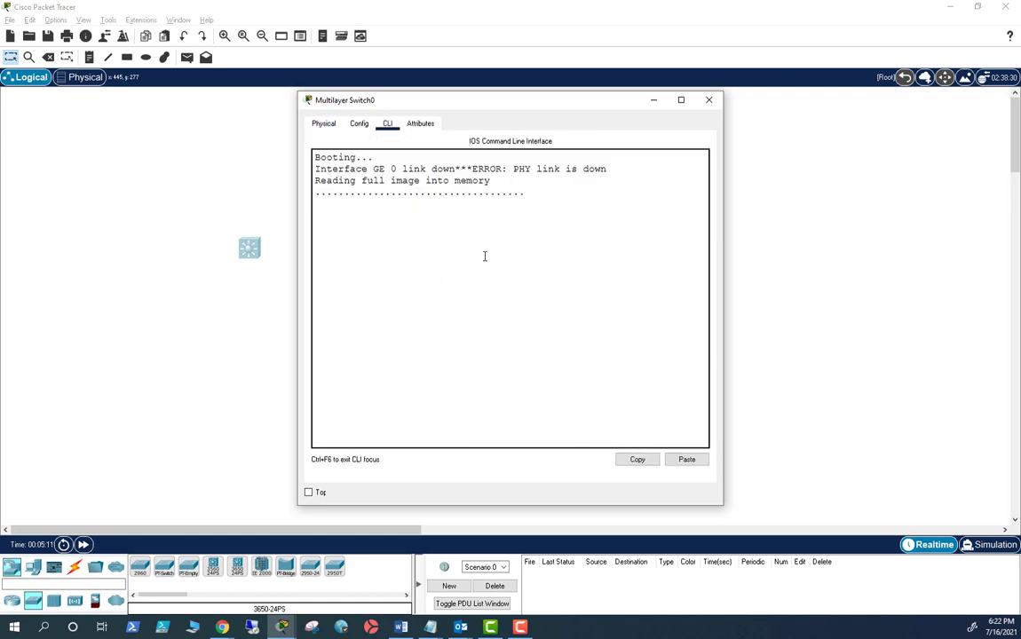
left_click(205, 375)
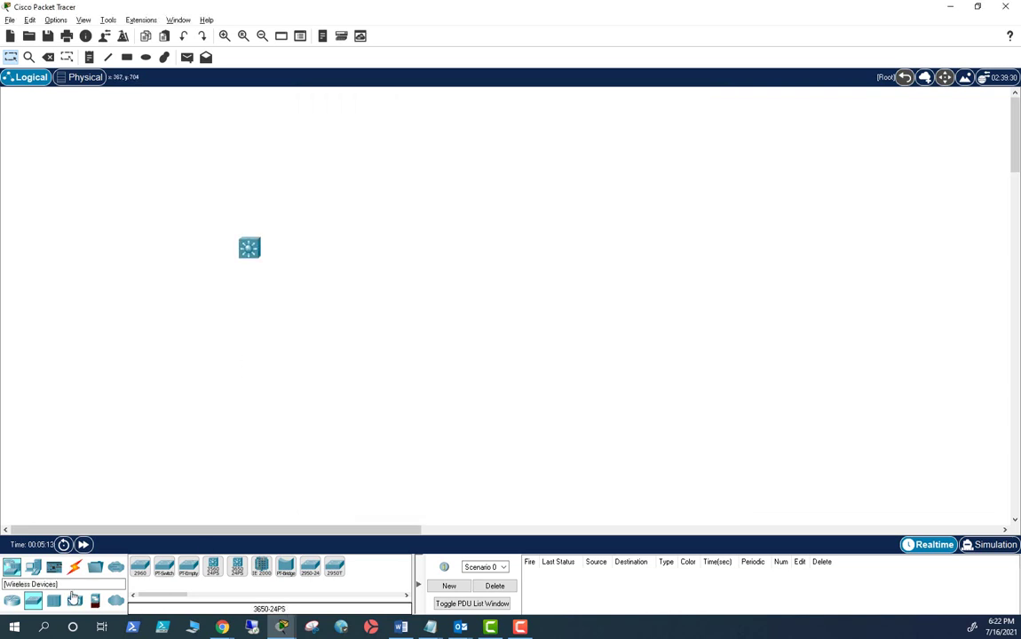
left_click(33, 566)
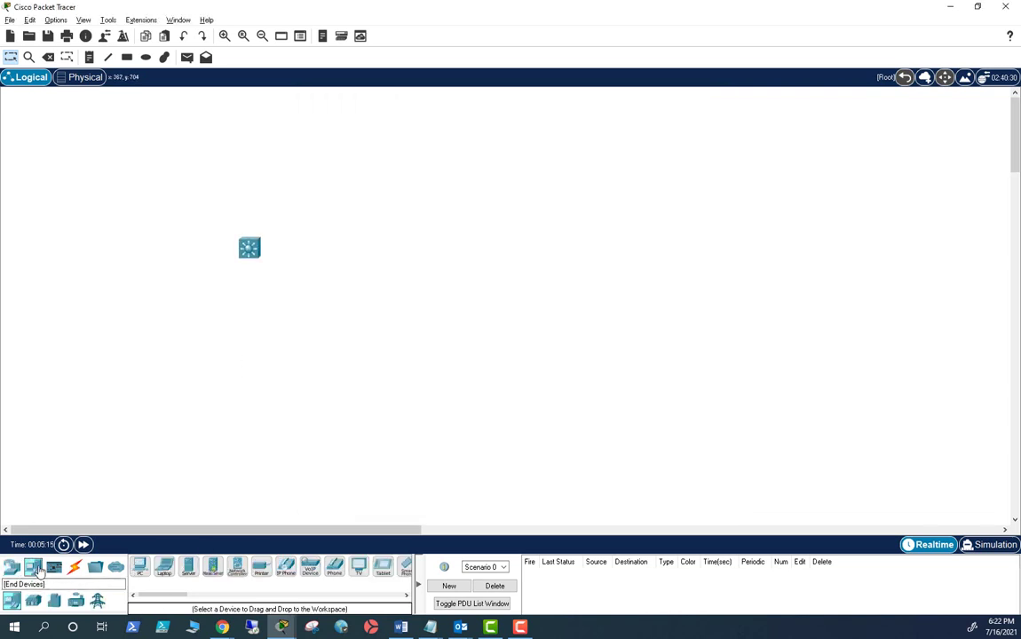
left_click(141, 566)
left_click(422, 246)
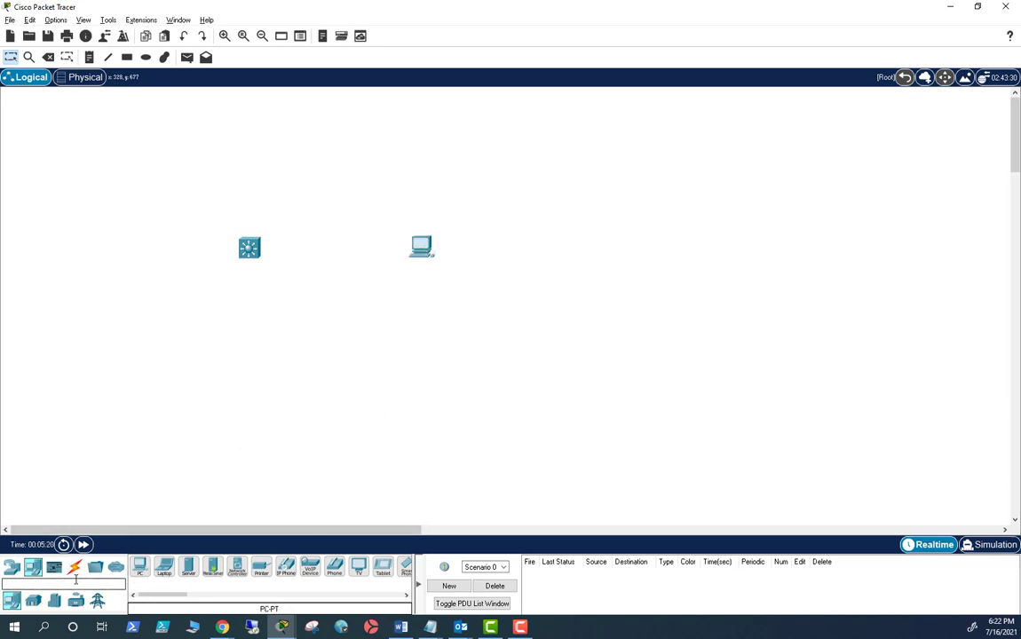
Step: Cable PC0 FastEthernet0 to switch GigabitEthernet1/0/1 with copper straight-through, then open the switch CLI
left_click(75, 569)
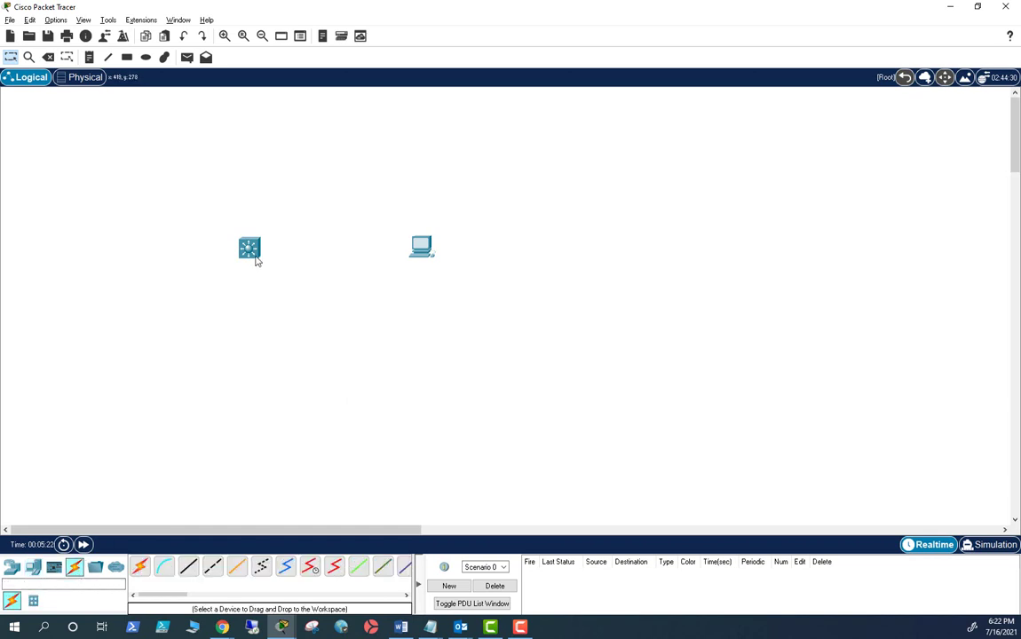
left_click(252, 249)
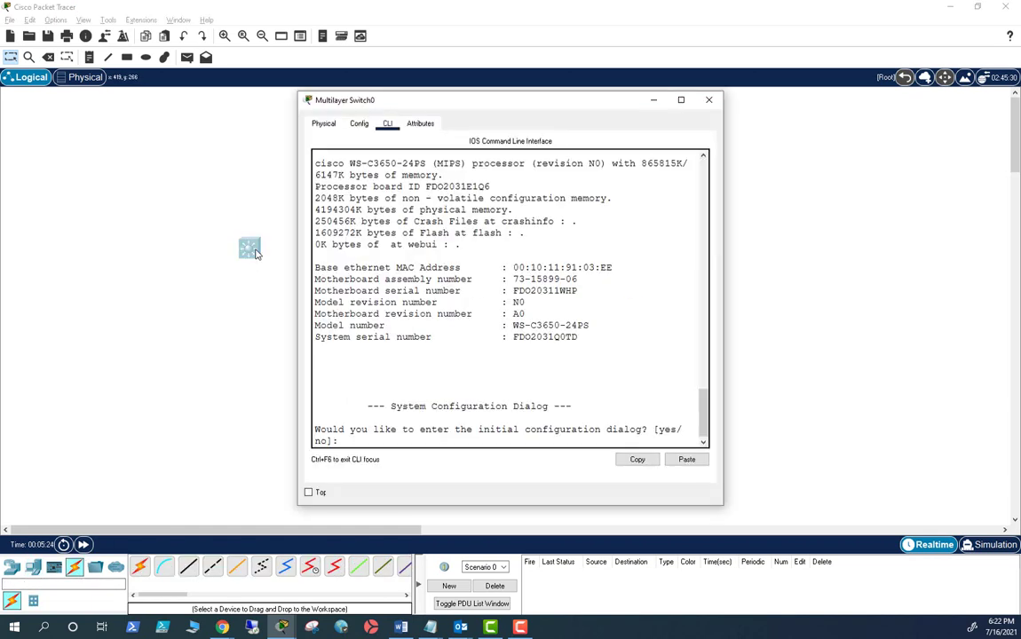
left_click(228, 327)
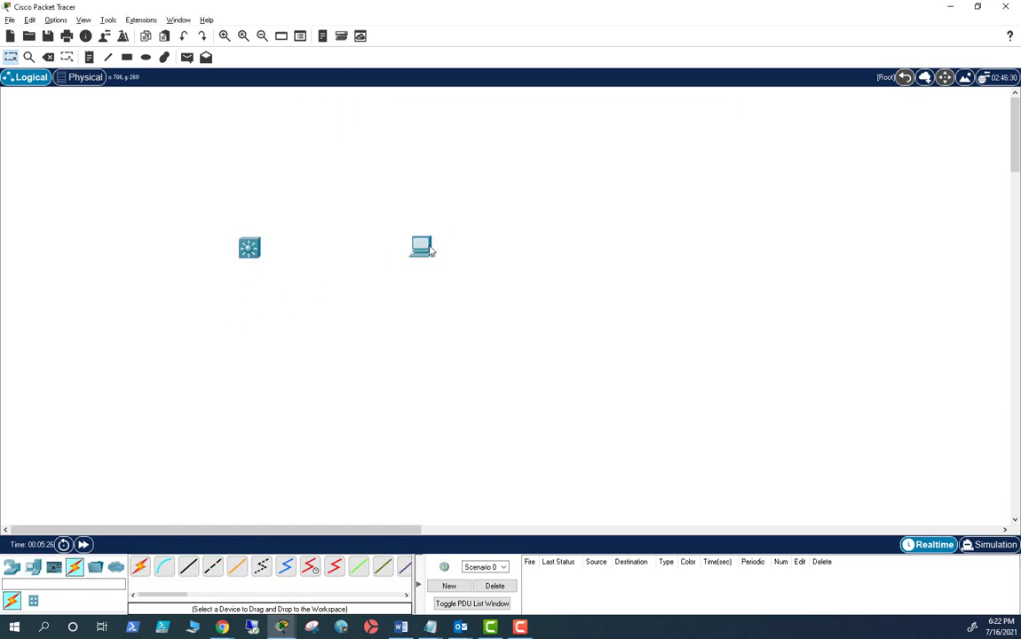
left_click(421, 252)
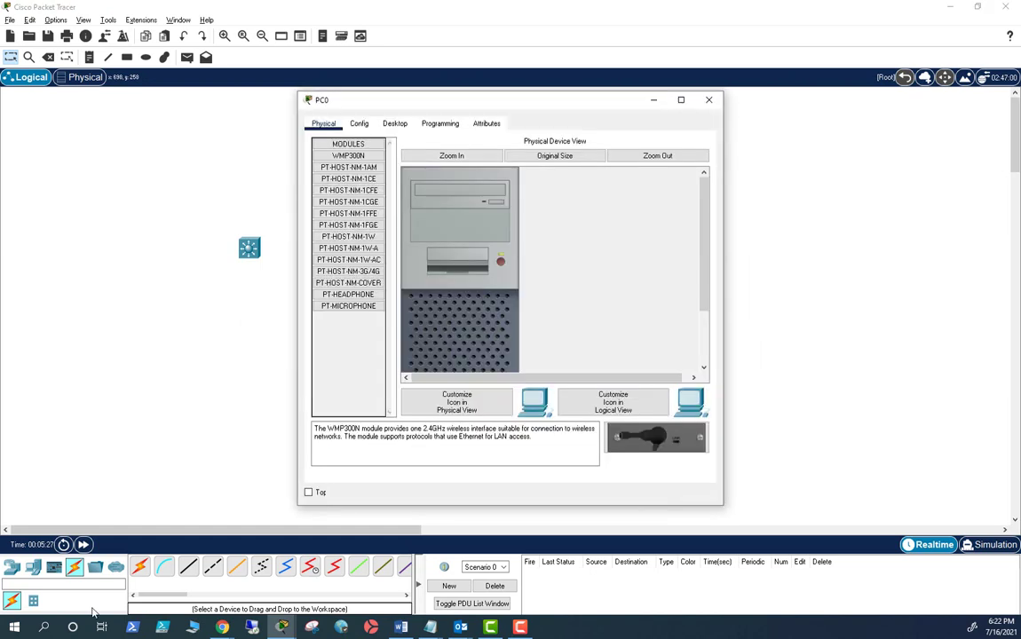
left_click(710, 100)
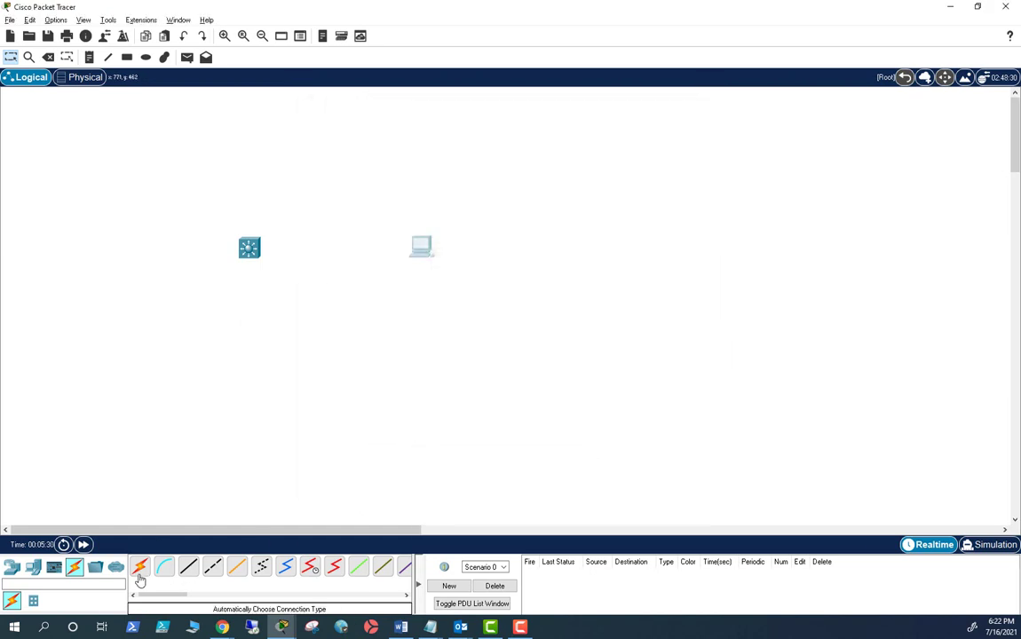
left_click(139, 572)
left_click(189, 568)
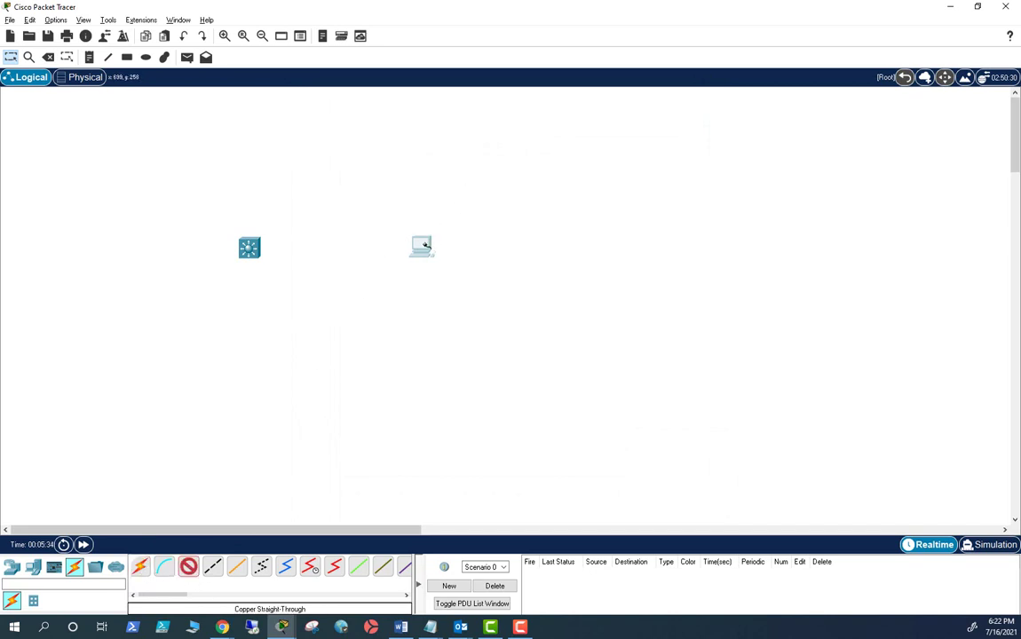
left_click(424, 246)
left_click(453, 294)
left_click(255, 248)
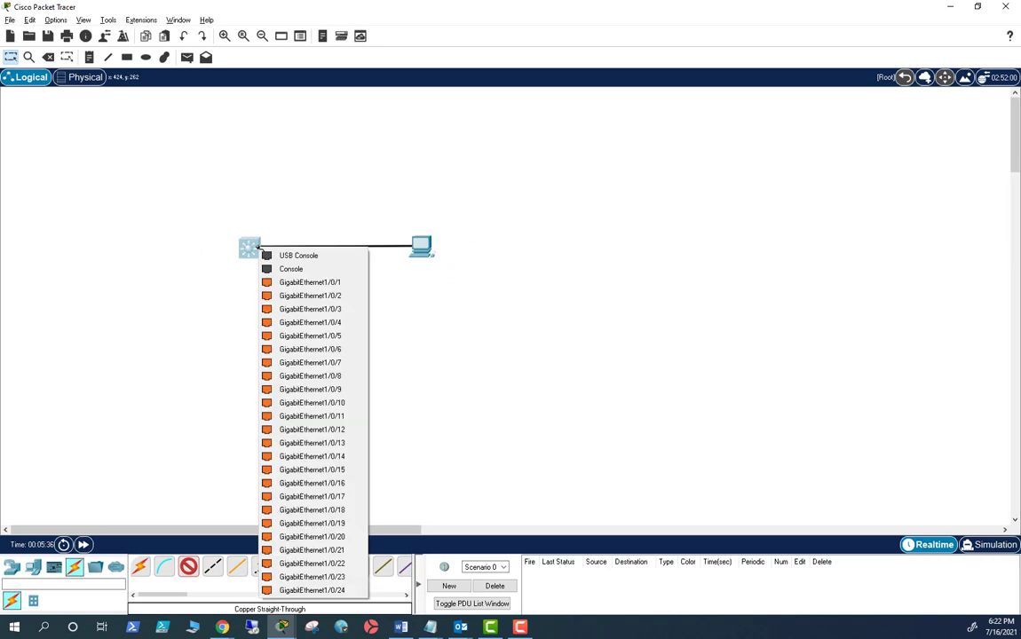
left_click(293, 282)
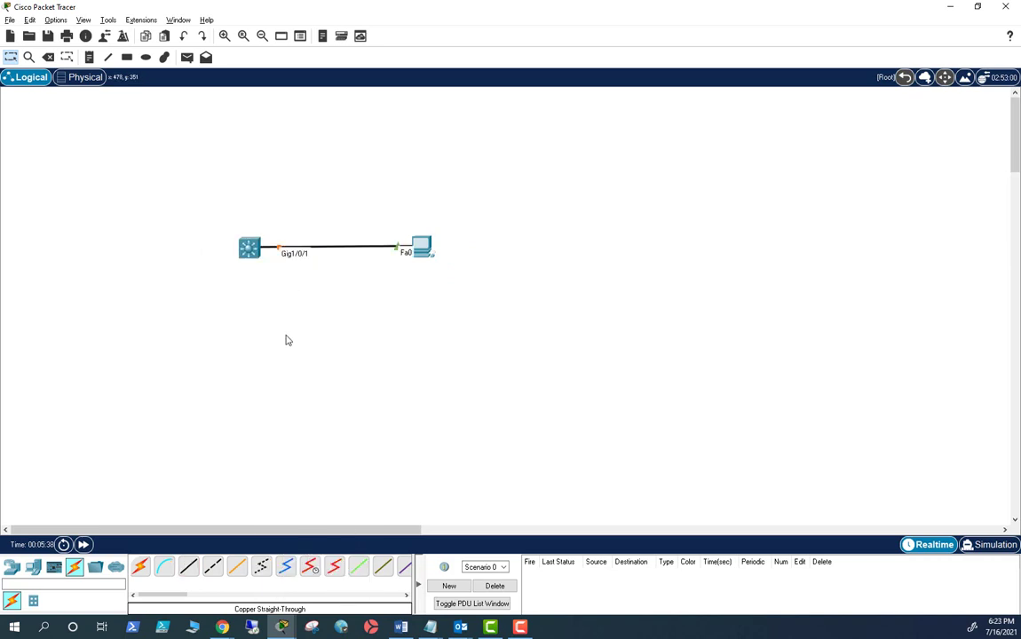
left_click(250, 252)
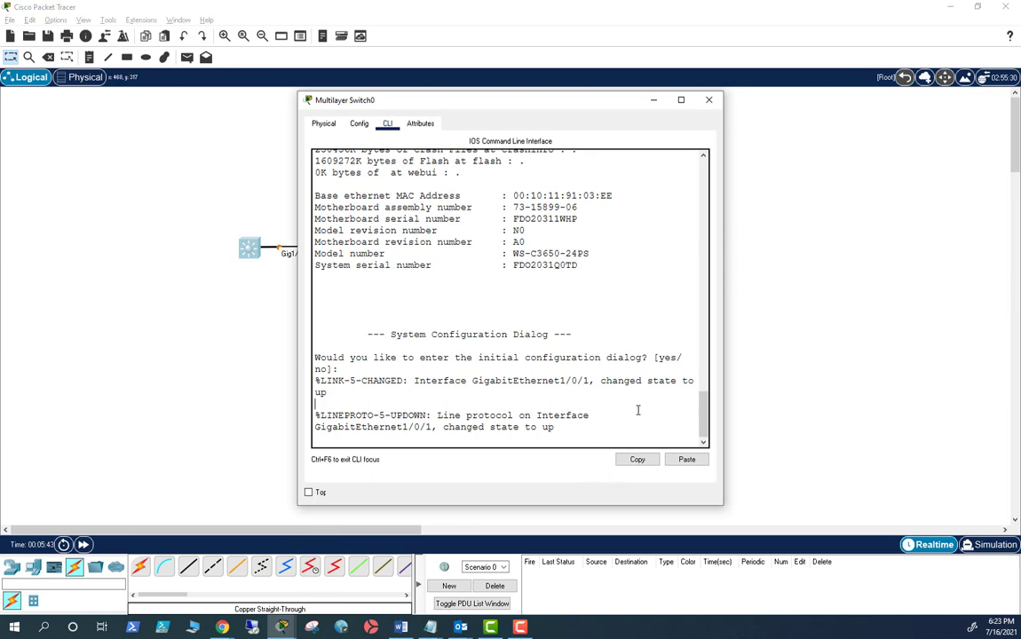
Step: Answer 'no' to the initial configuration dialog and maximize the switch window
key("Return")
key("Return")
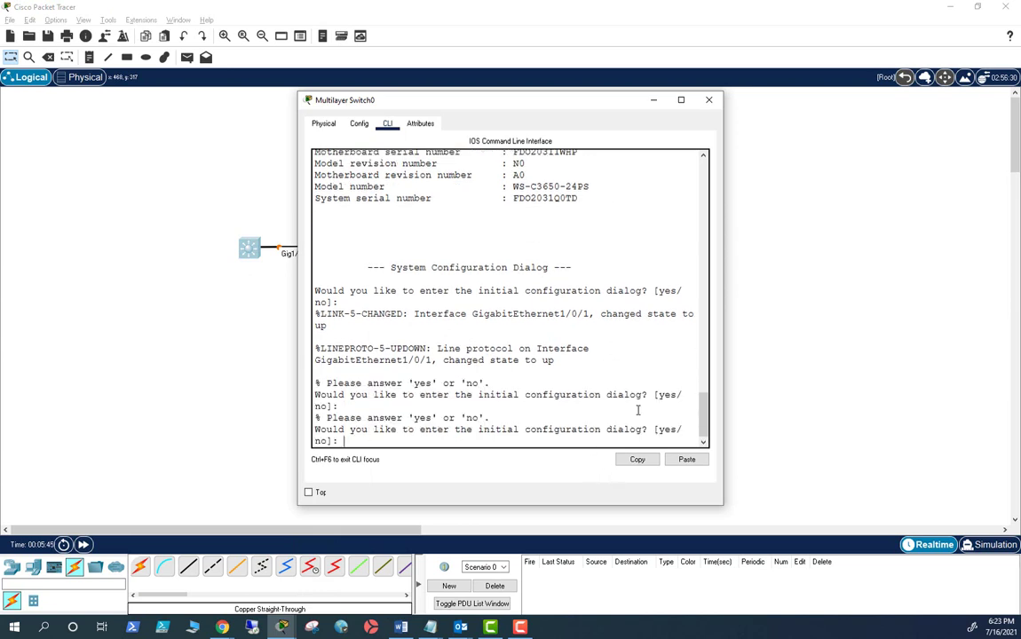
type("no")
key("Return")
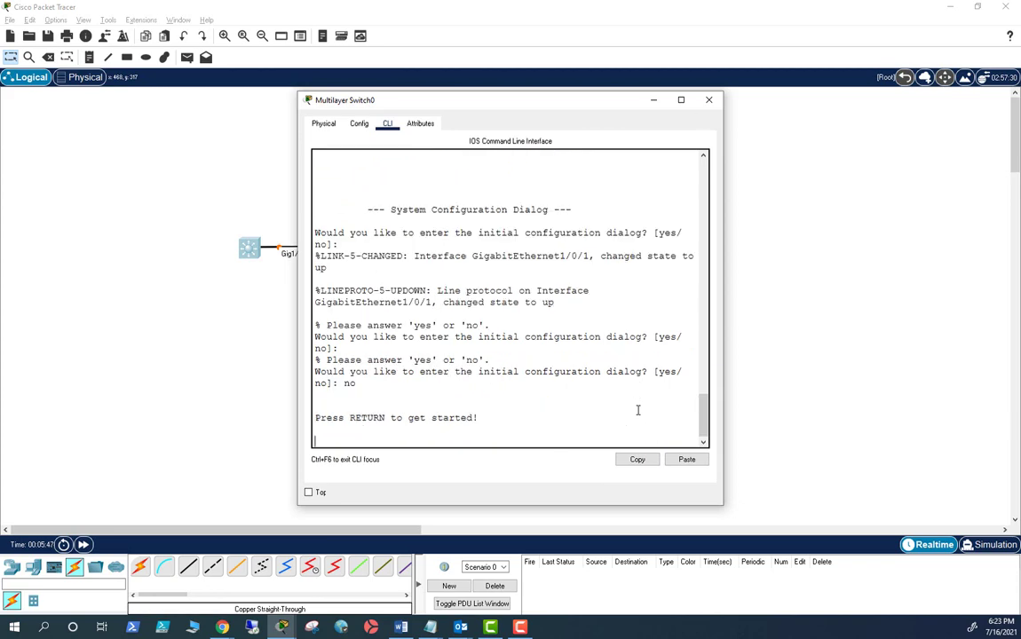
left_click(682, 99)
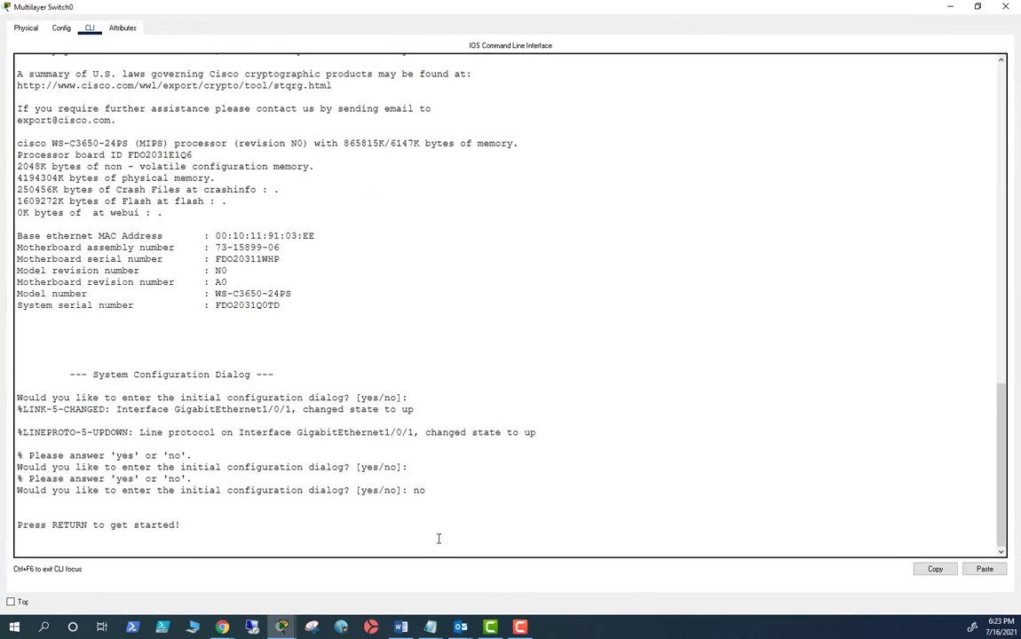
Step: Enter privileged mode with 'en' and global configuration with 'conf t'
key("Return")
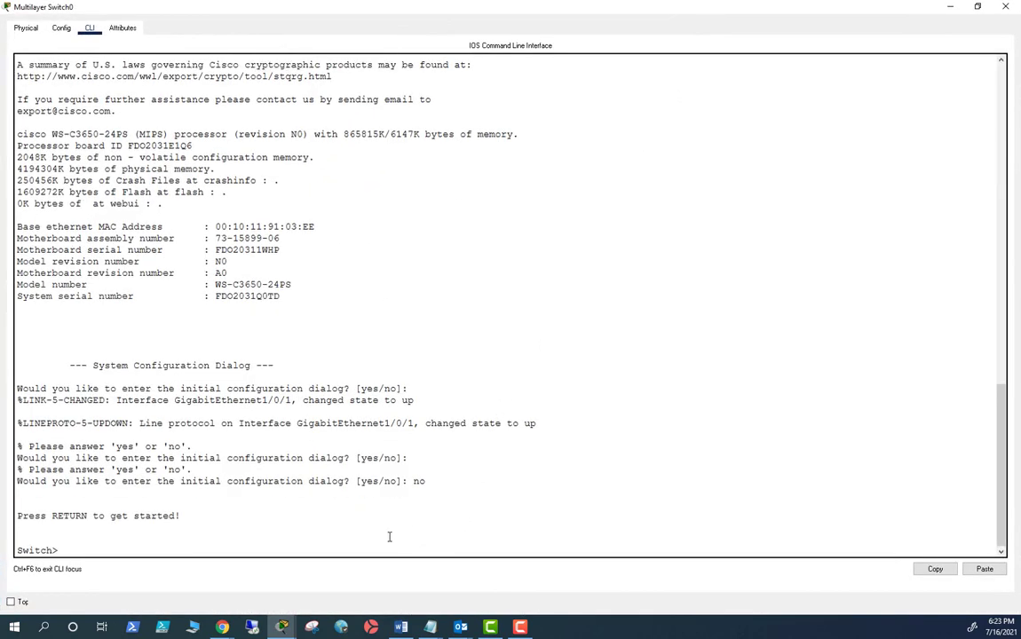
type("en")
key("Return")
key("Return")
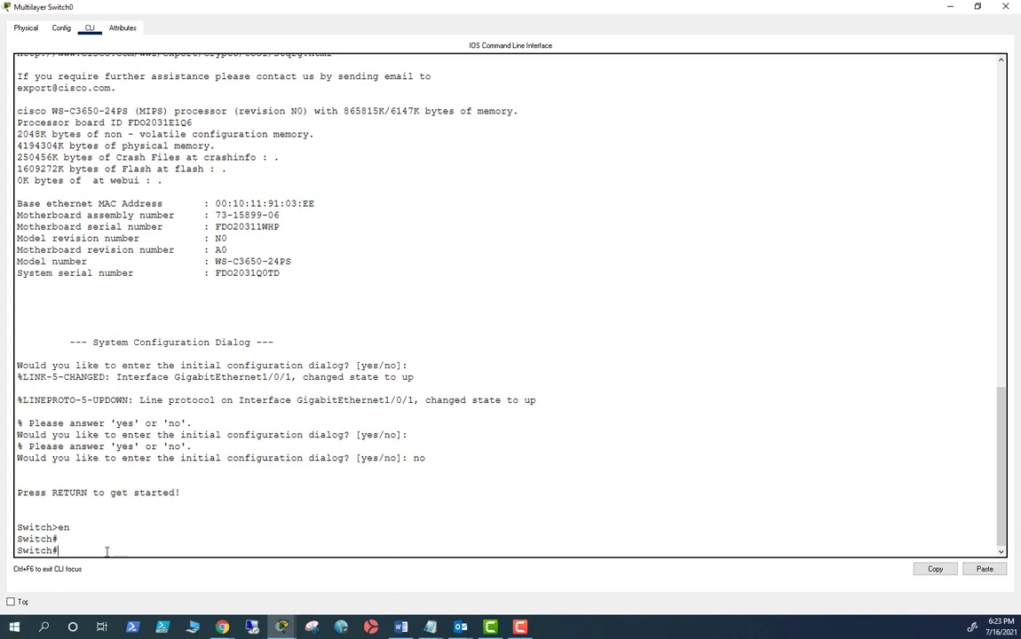
type("conf t")
key("Return")
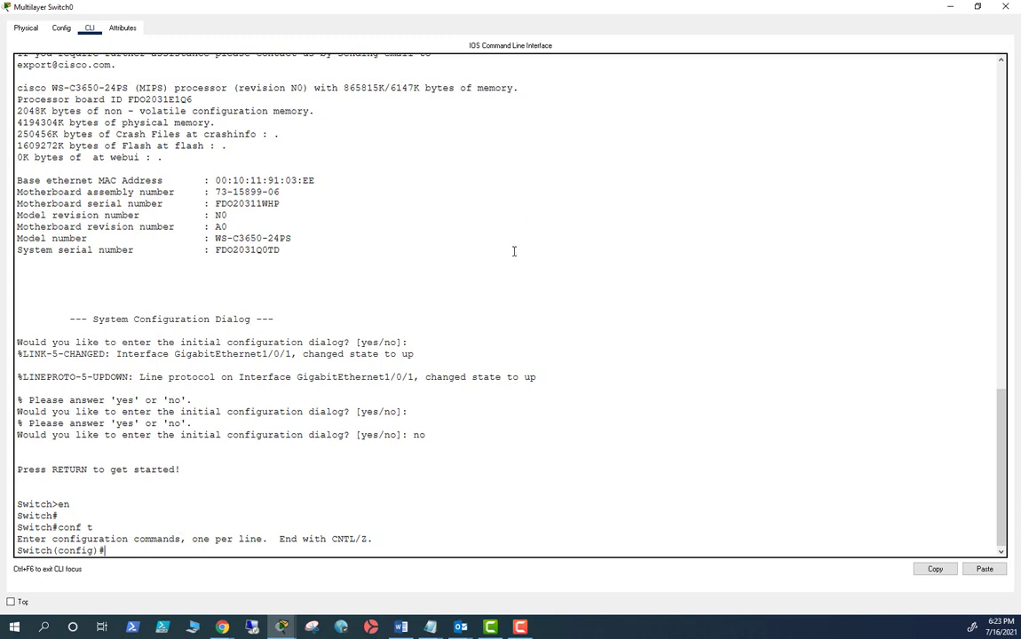
Step: Type 'hostname' and paste abc-s-marketing-b101-1-access as the new name
type("hostna")
key("Tab")
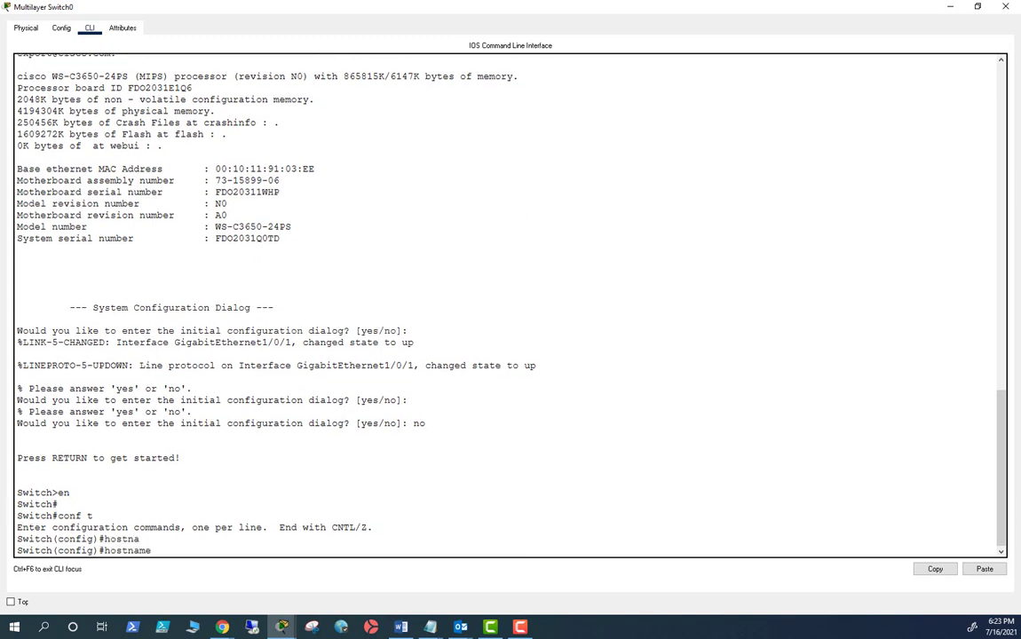
key("alt+Tab")
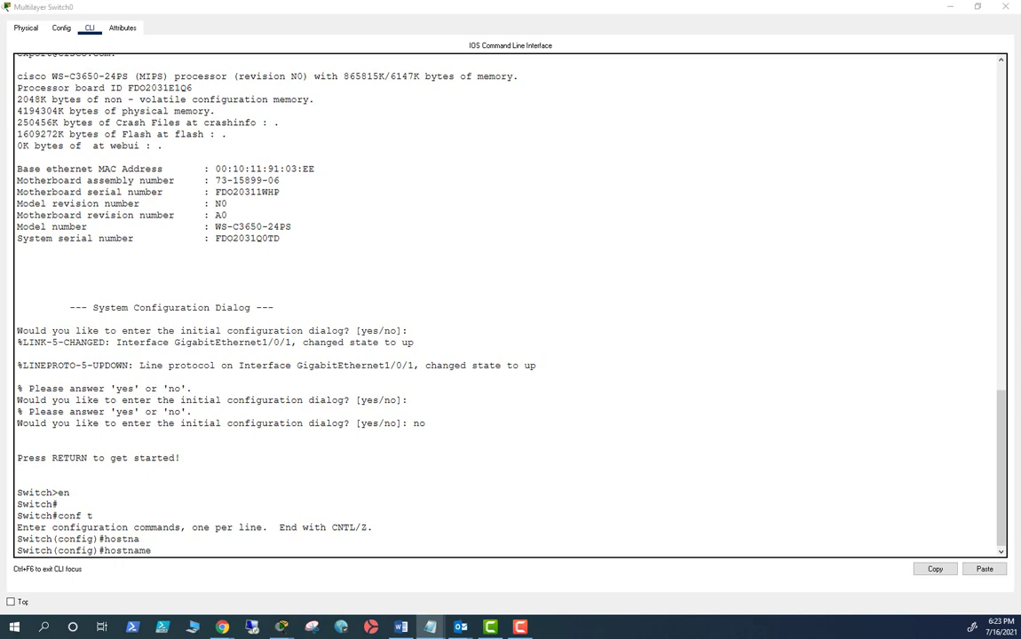
left_click(230, 554)
right_click(228, 556)
left_click(254, 571)
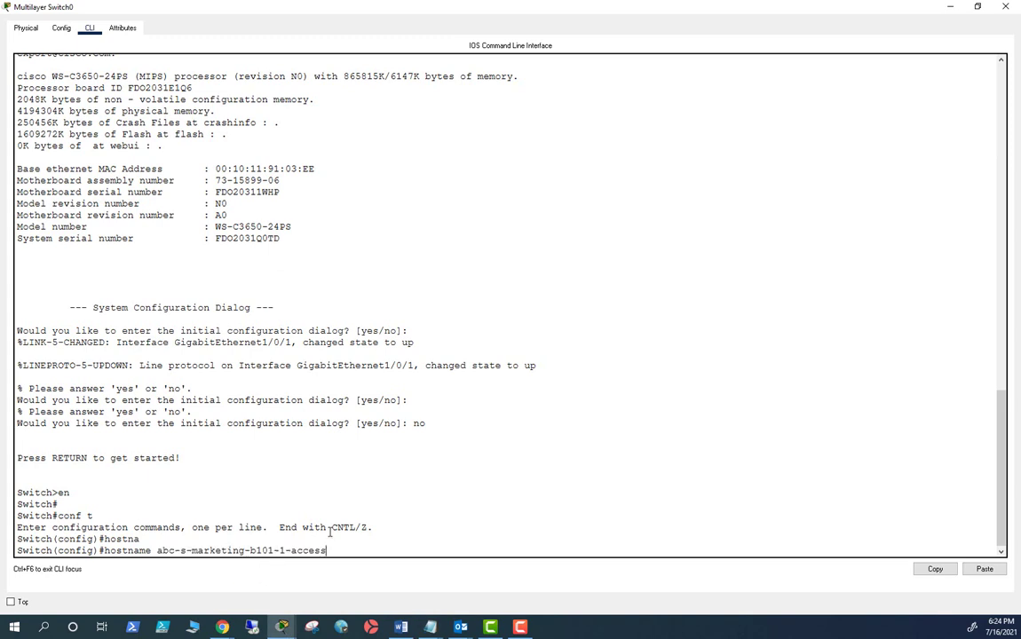
key("Return")
key("Return")
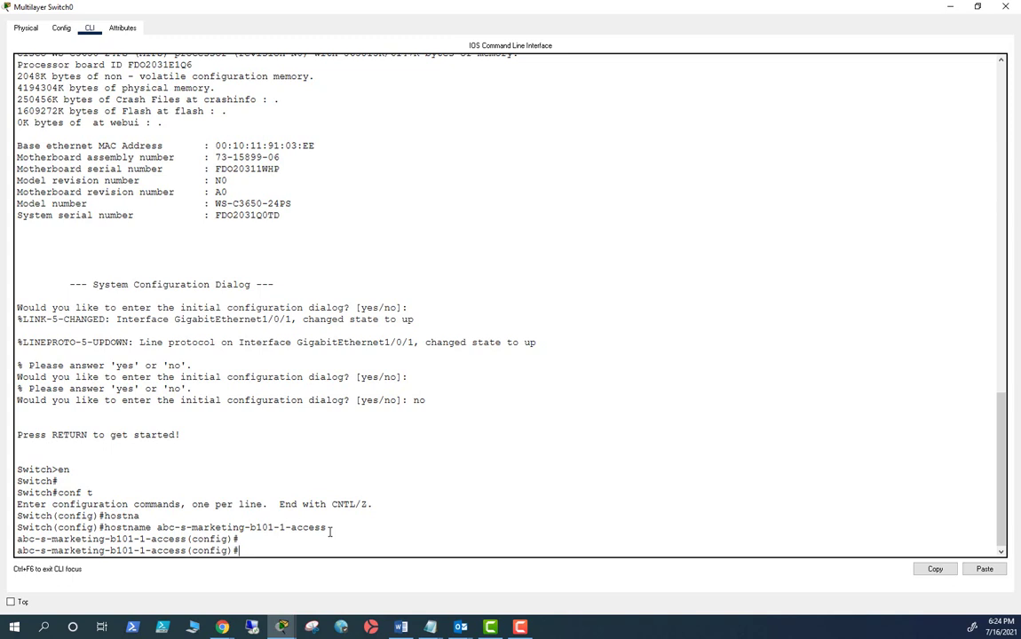
type("ip dom")
key("Tab")
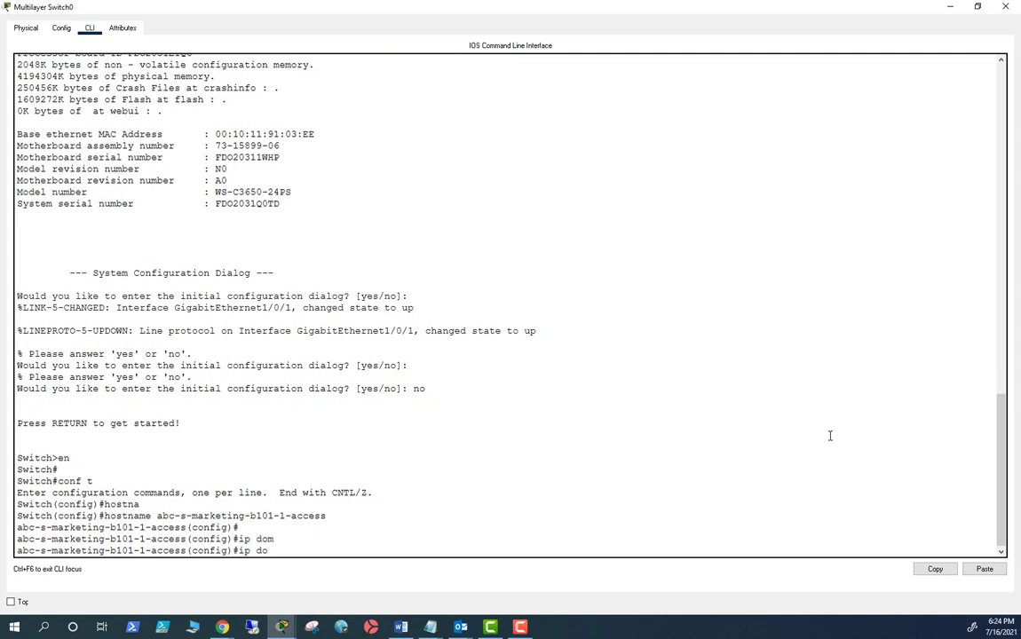
type("main")
key("Tab")
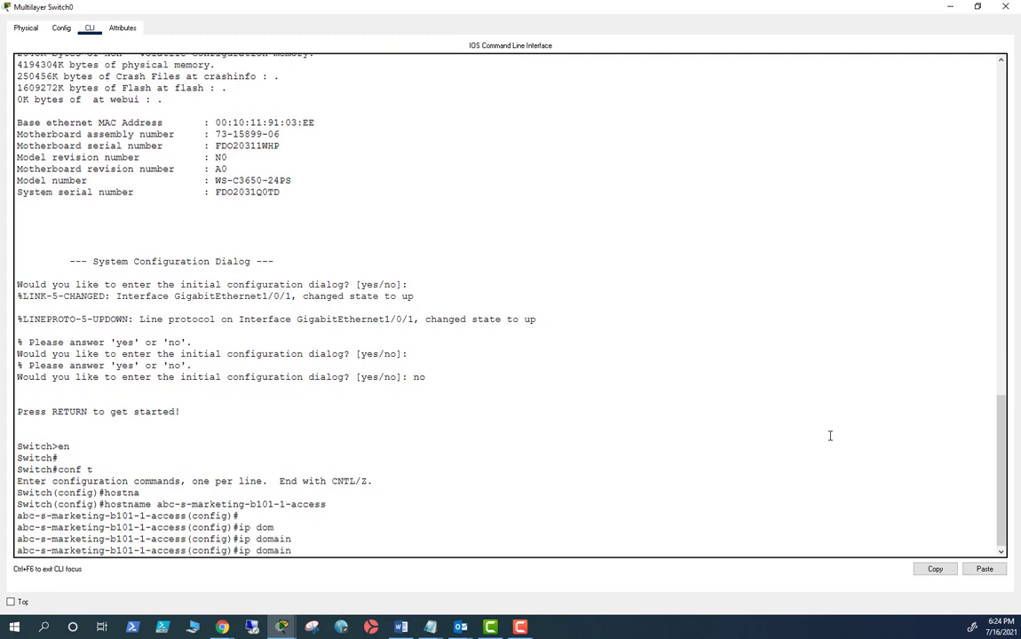
type("-n")
key("Tab")
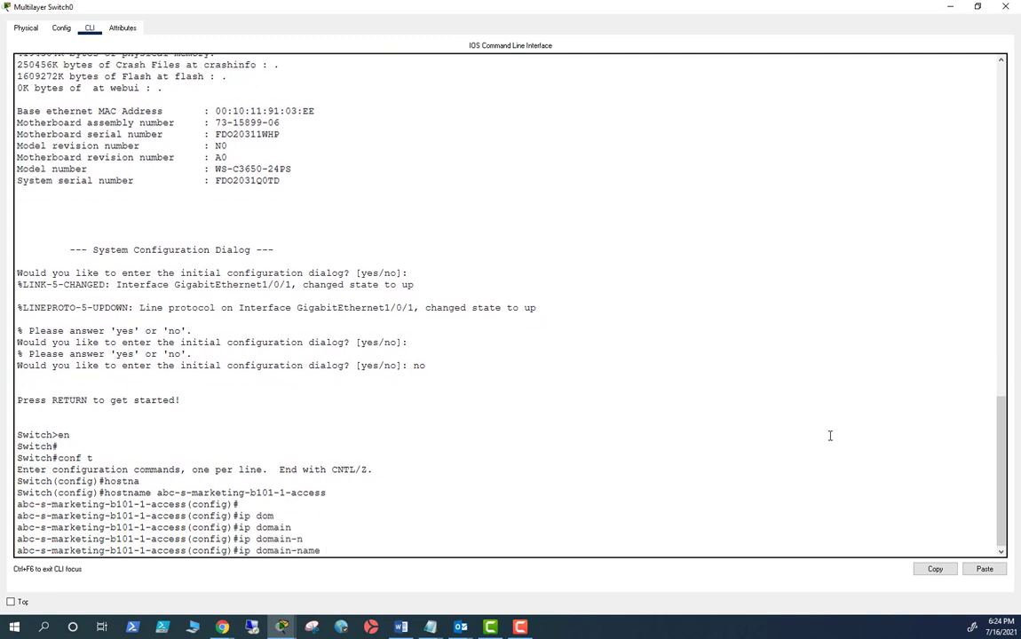
type("www.abc.com")
key("Return")
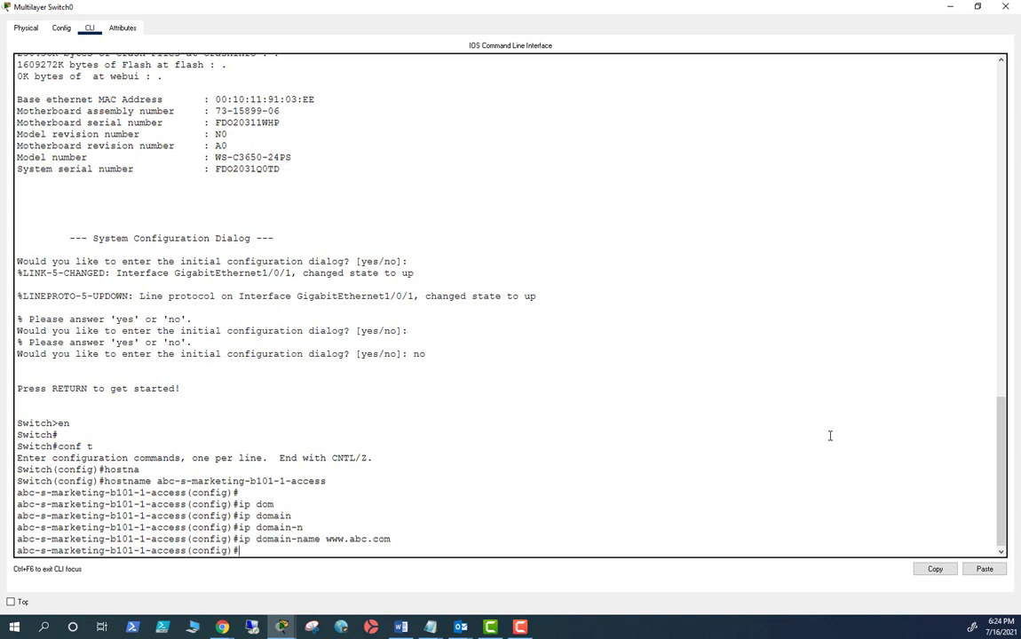
Step: Create VLAN 100 and name it Mgmt
type("lan 100")
key("Return")
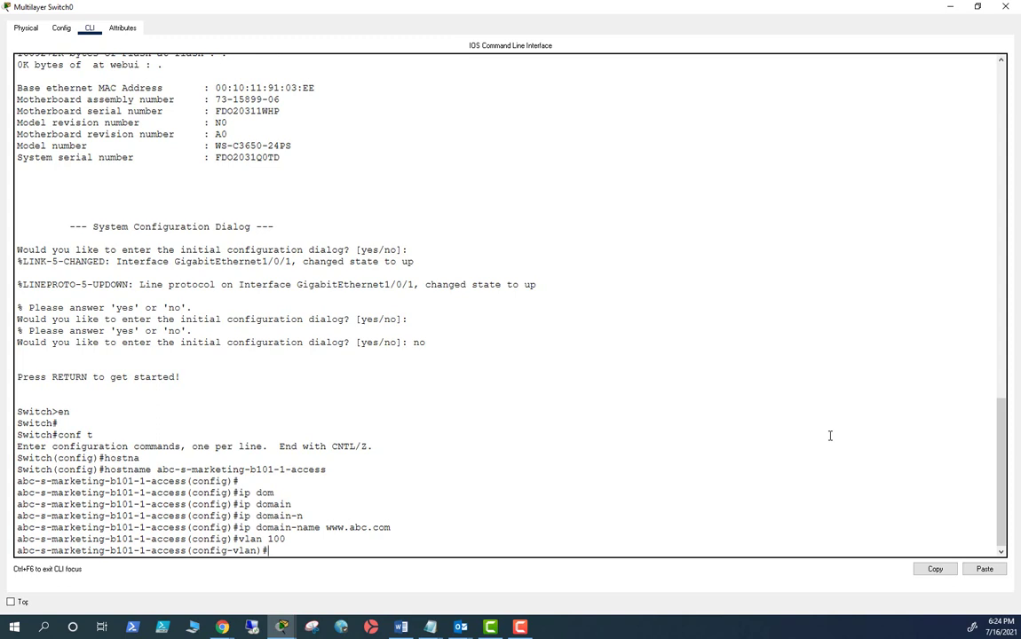
type("nam")
key("Tab")
type("Mgmt")
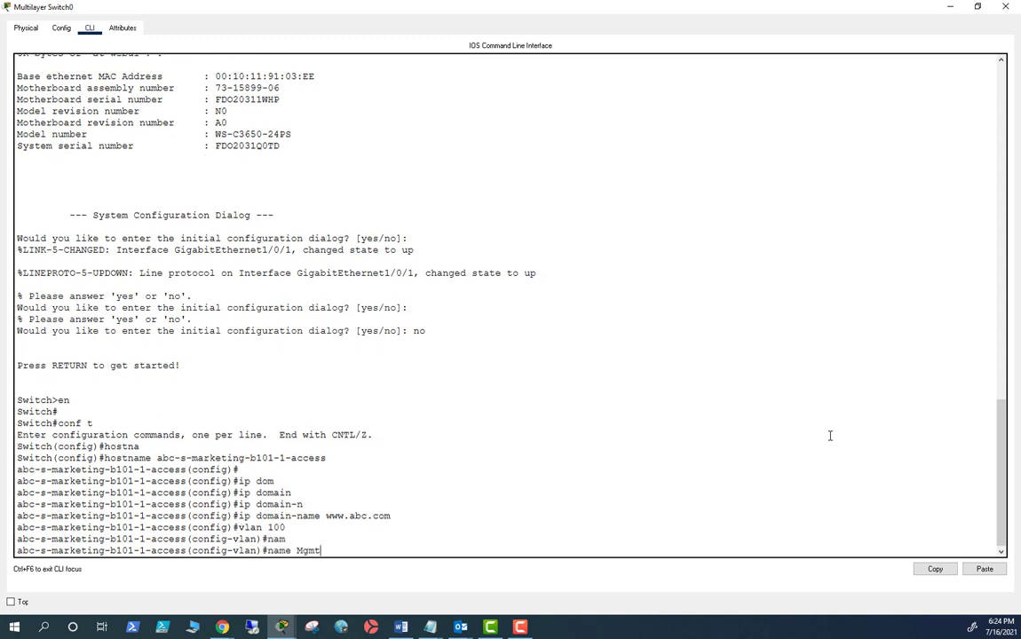
key("Return")
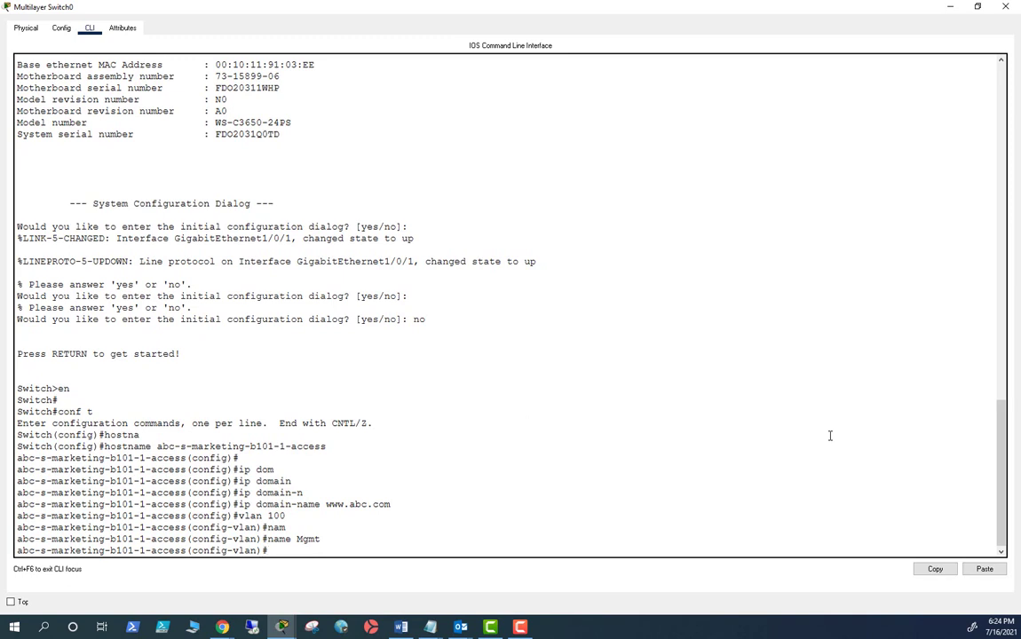
Step: Give interface VLAN 100 the address 192.168.1.2 255.255.255.0
type("int vlan 100")
key("Return")
key("Return")
key("Return")
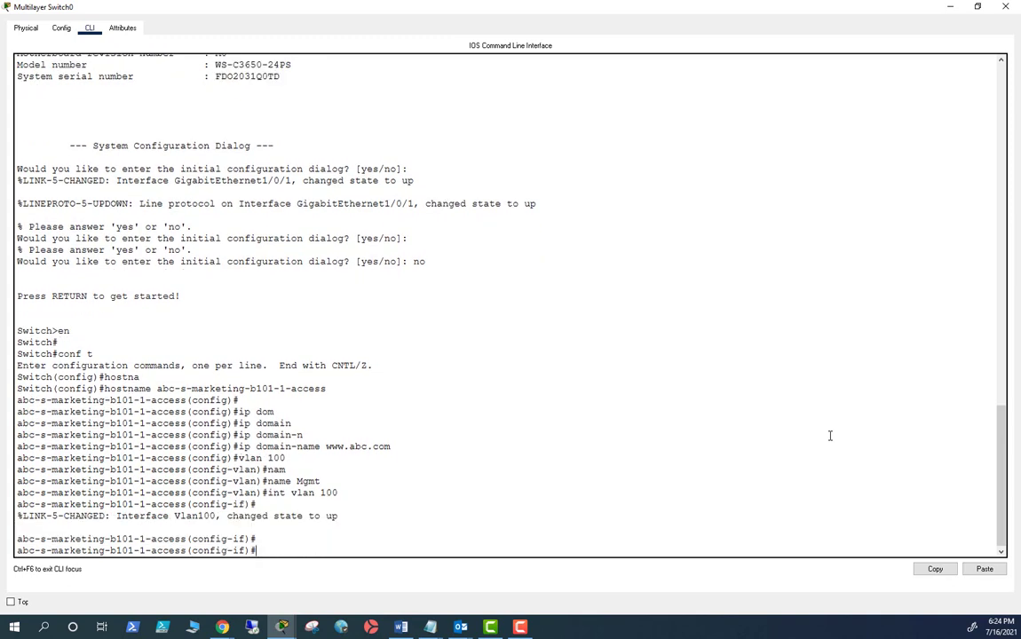
type("ip add")
key("Tab")
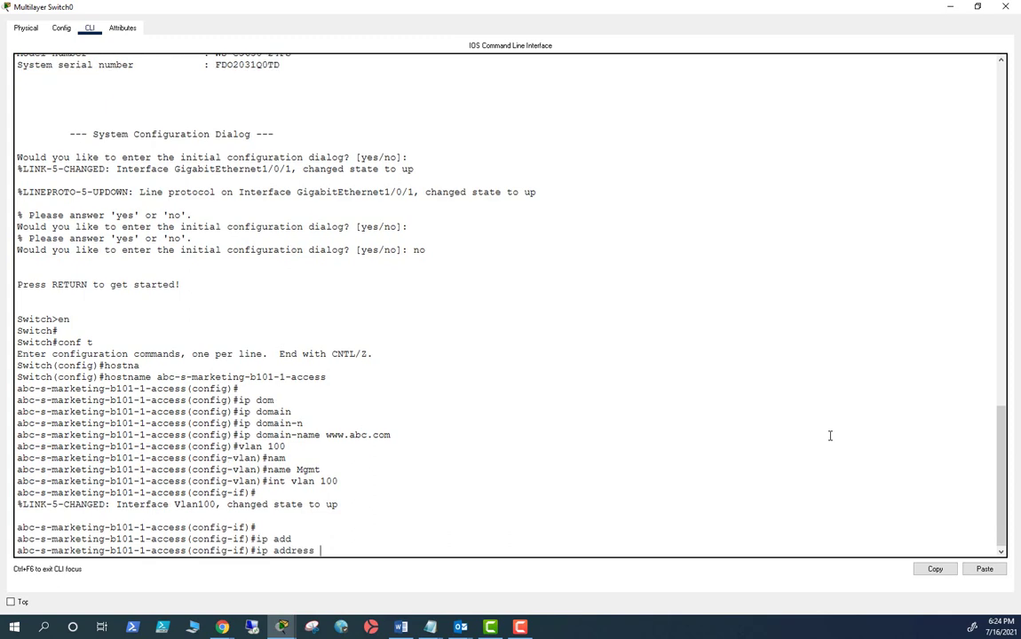
type("192.168.1.2 255.255.255.0")
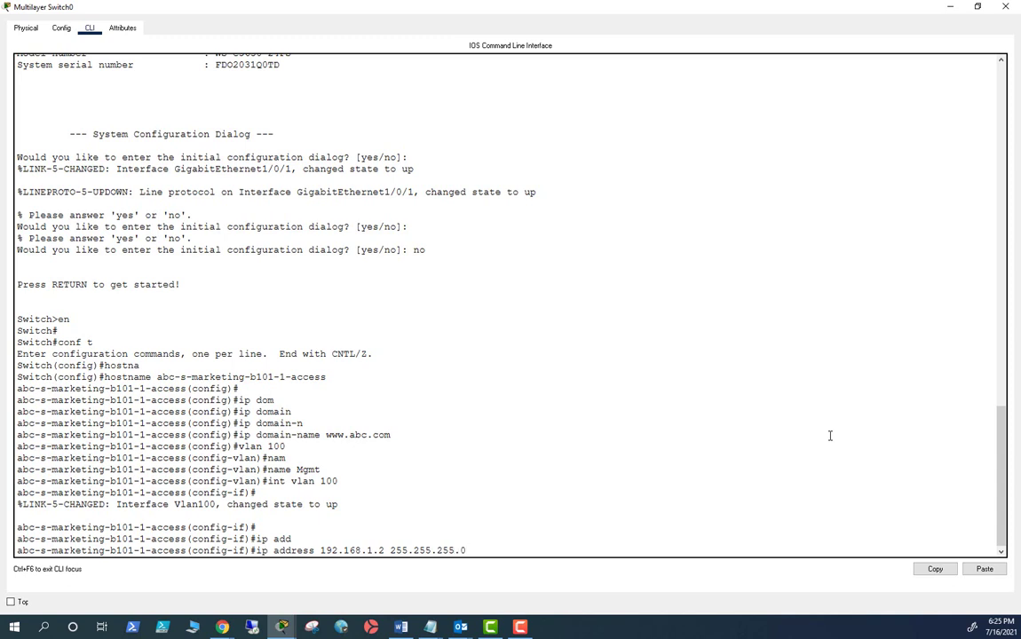
key("Return")
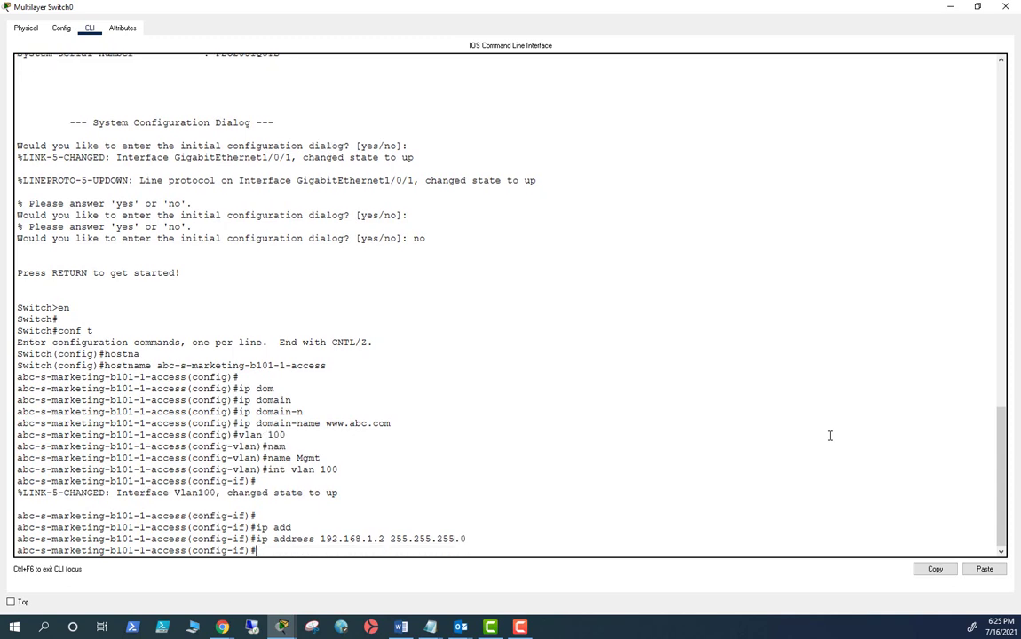
Step: Bring the VLAN 100 interface up with 'no shut'
type("no shut")
key("Return")
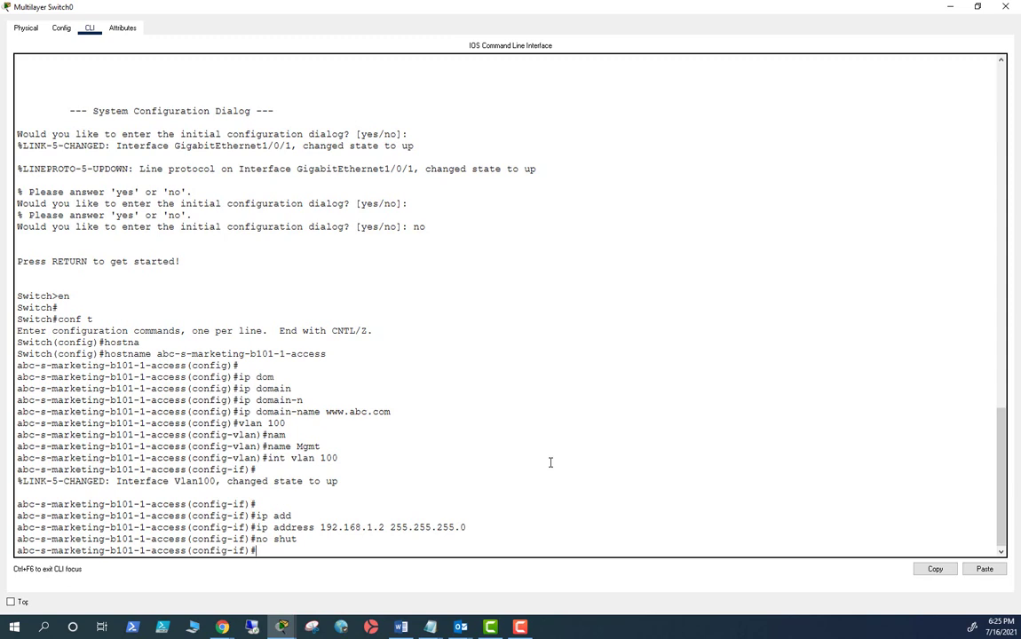
type("conf t")
key("Return")
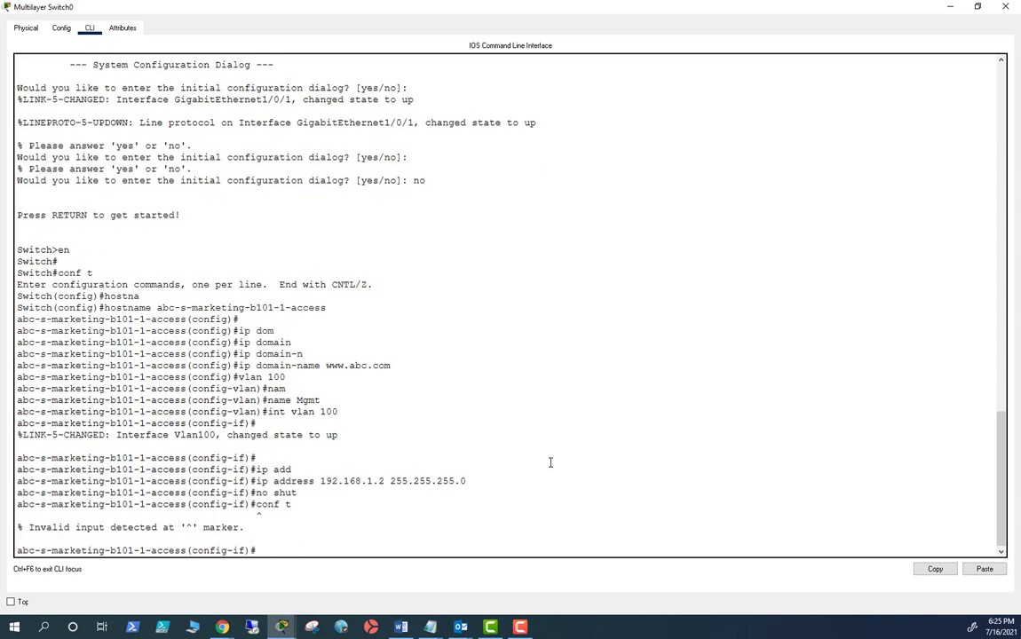
Step: Make port g1/0/1 an access port in VLAN 100 with 'switchport access vlan 100'
type("int g1/0/1")
key("Return")
type("sw")
key("Tab")
type("acc")
key("Tab")
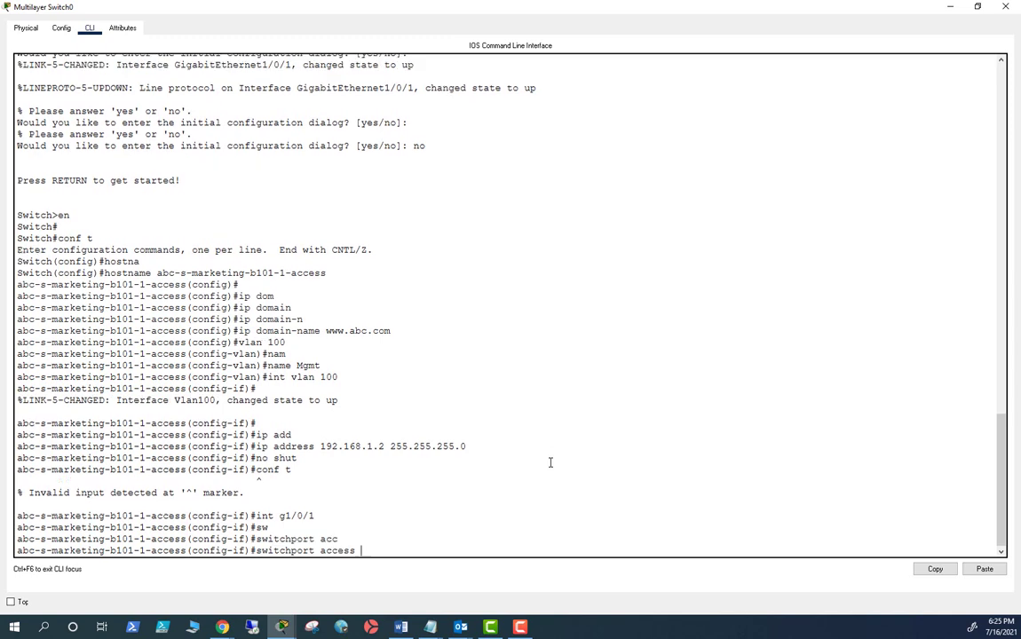
type("v")
key("Tab")
type("100")
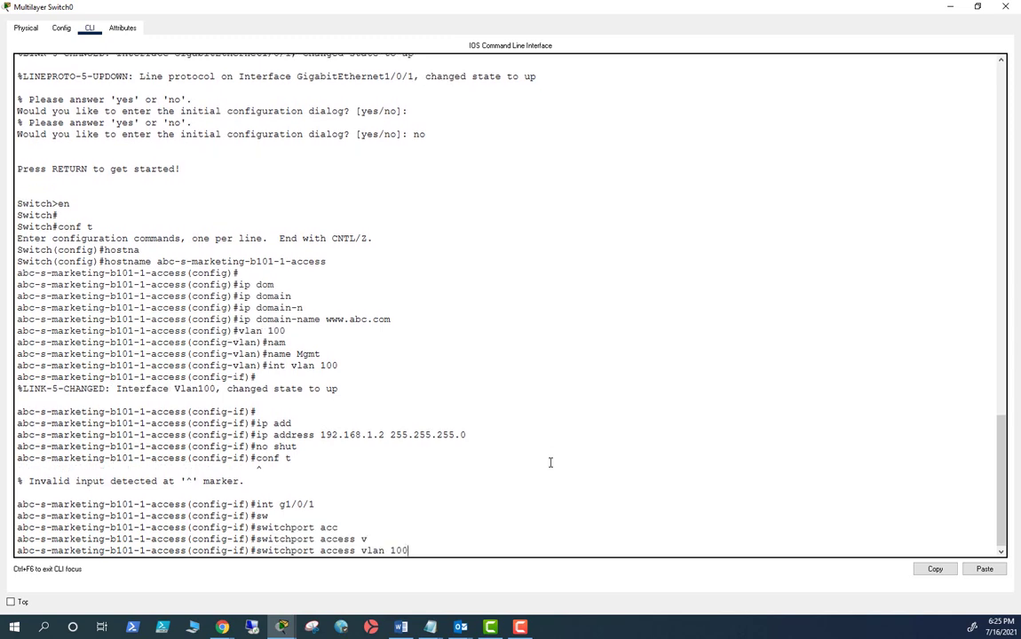
key("Return")
key("Return")
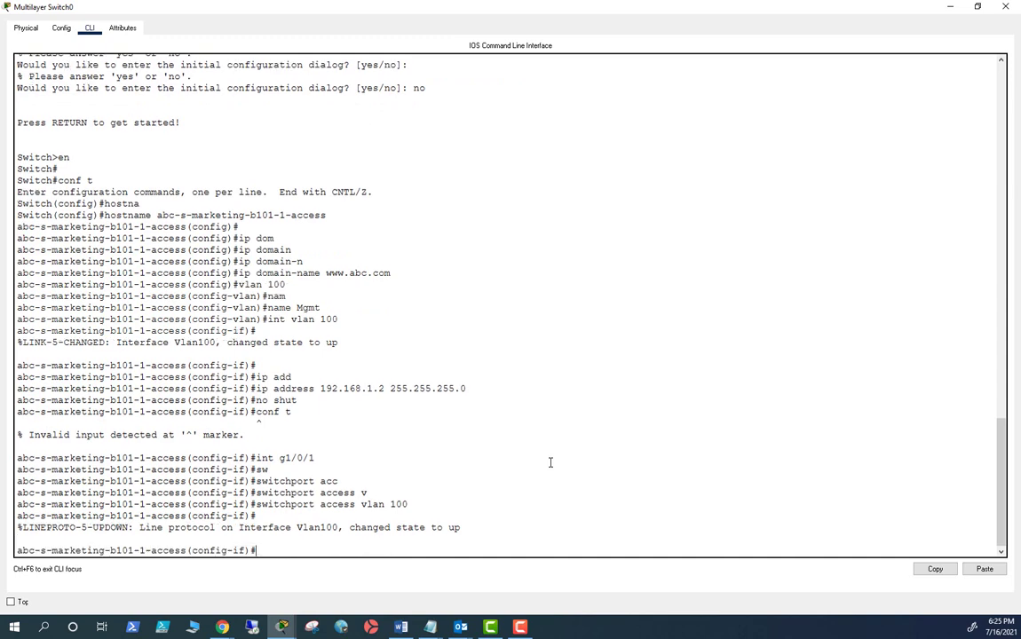
key("Return")
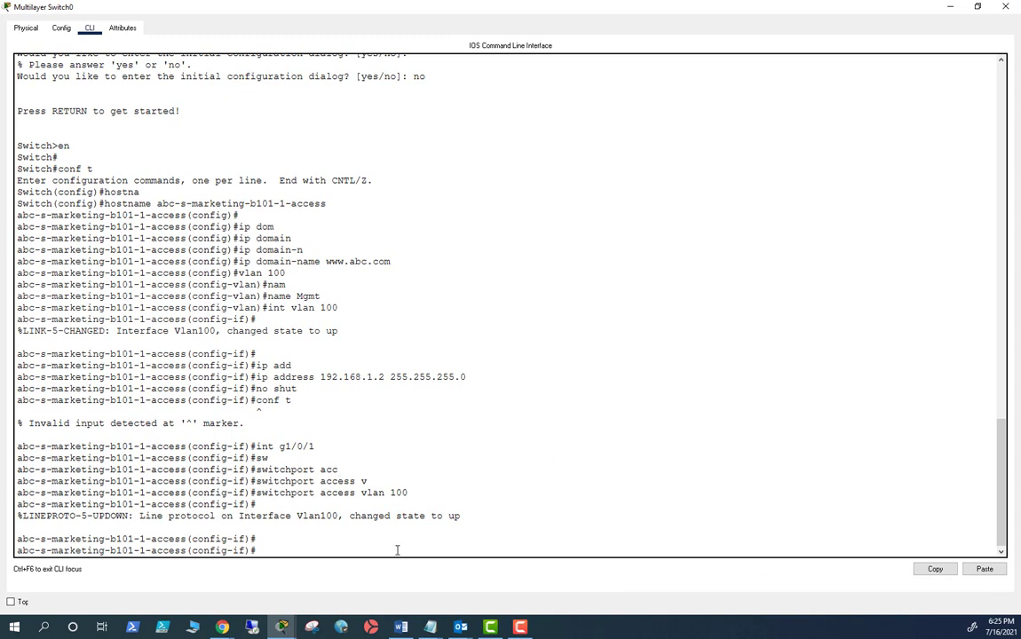
Step: Exit from interface configuration back to global configuration mode
type("user")
key("Tab")
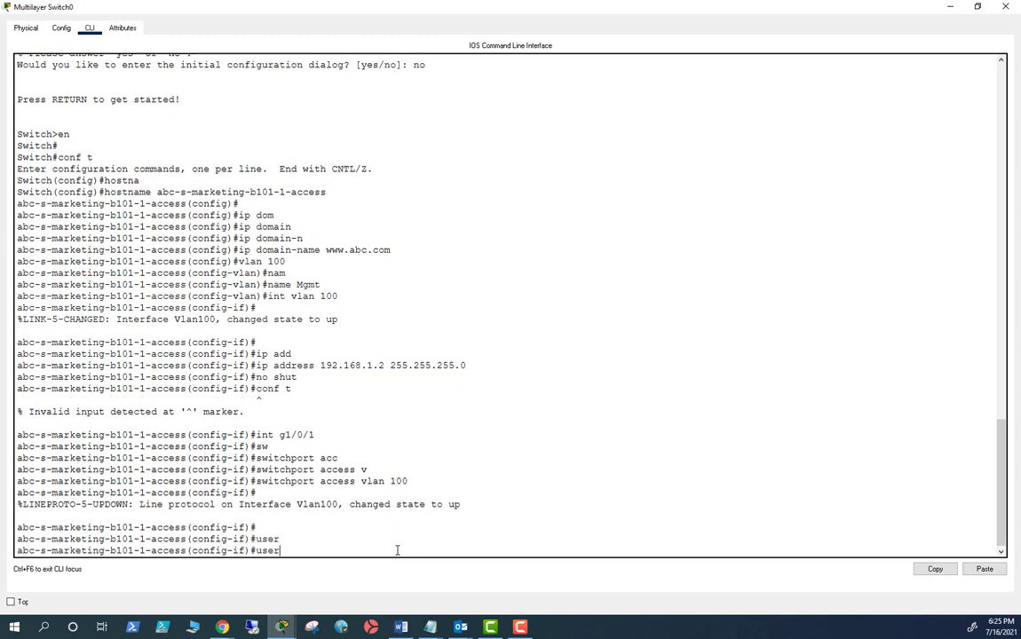
key("BackSpace")
key("BackSpace")
key("BackSpace")
type("ed")
key("BackSpace")
type("xit")
key("Return")
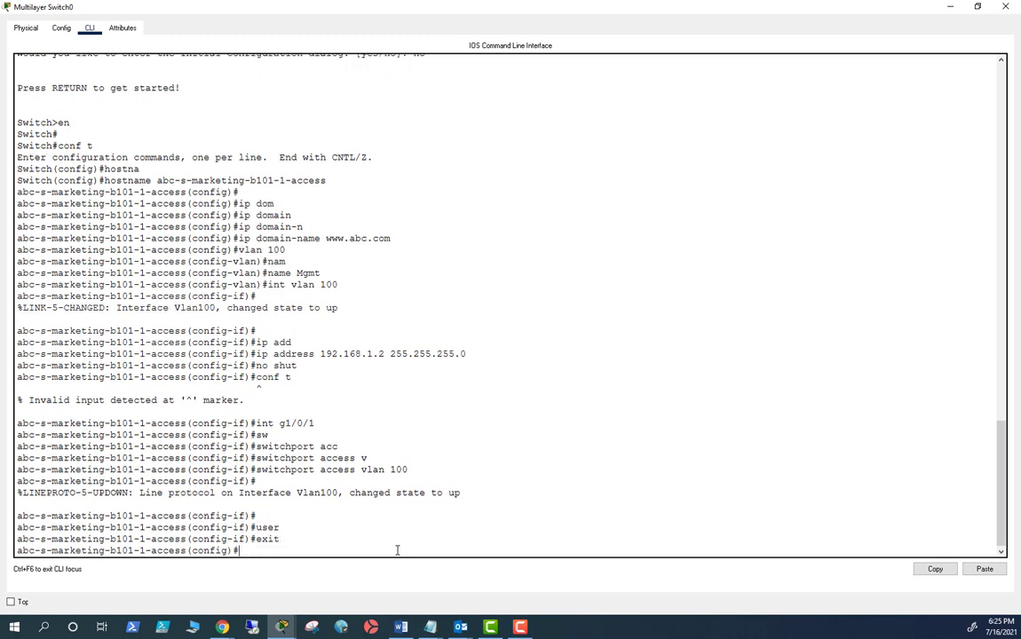
Step: Create a local user with 'username <name> password 0 <password>'
type("user")
key("Tab")
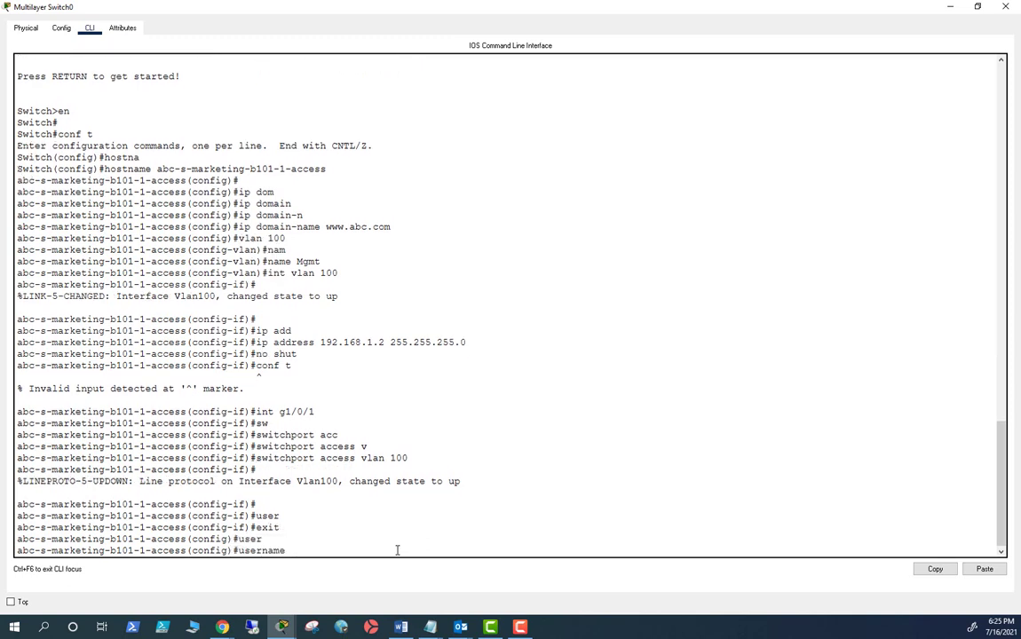
type("admin pass")
key("Tab")
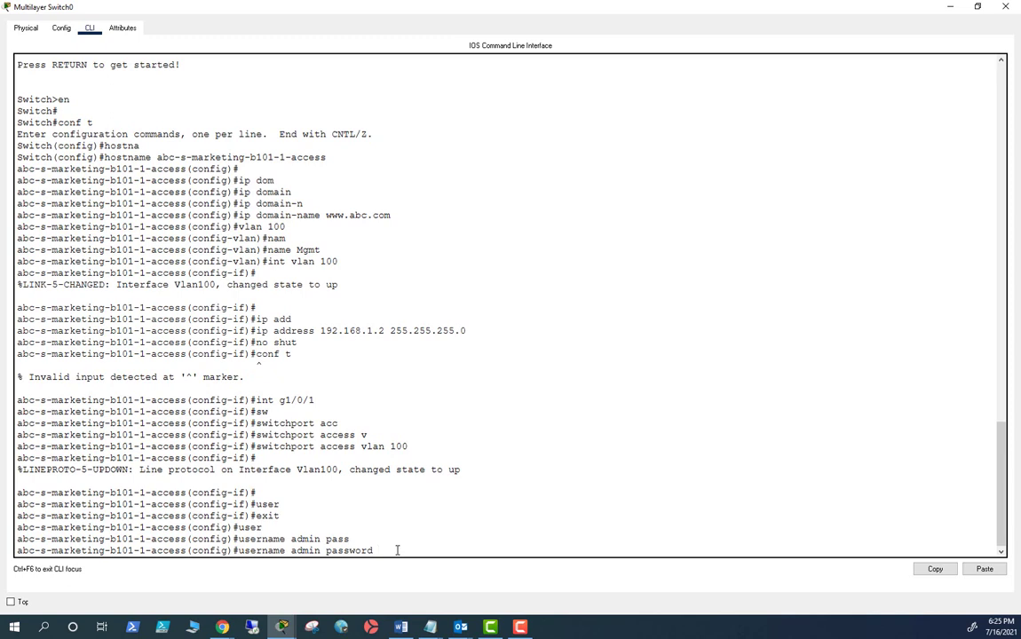
type("?")
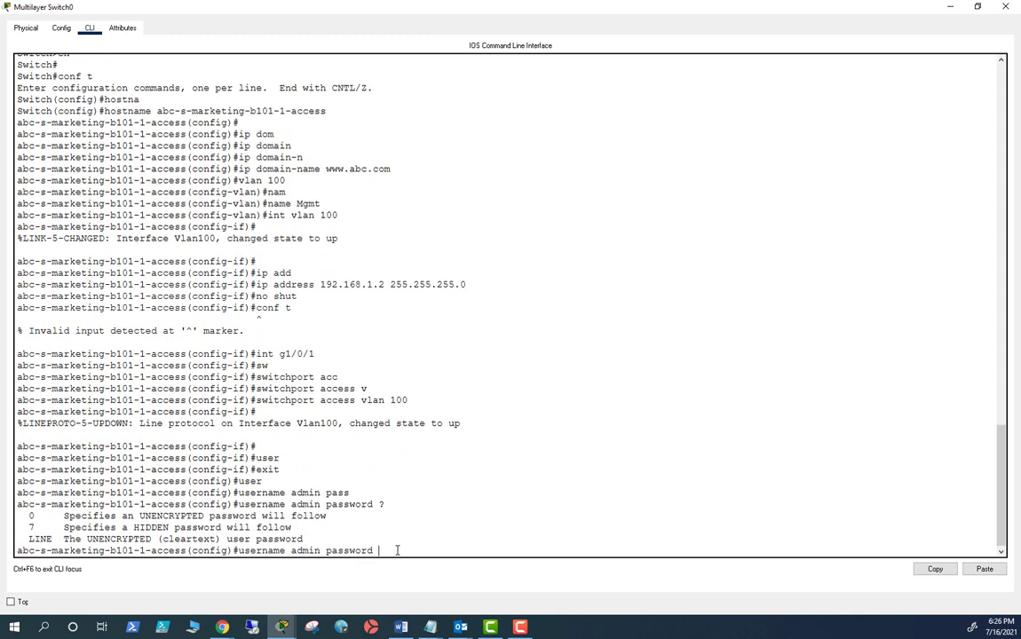
type("0")
type("cisco")
key("Return")
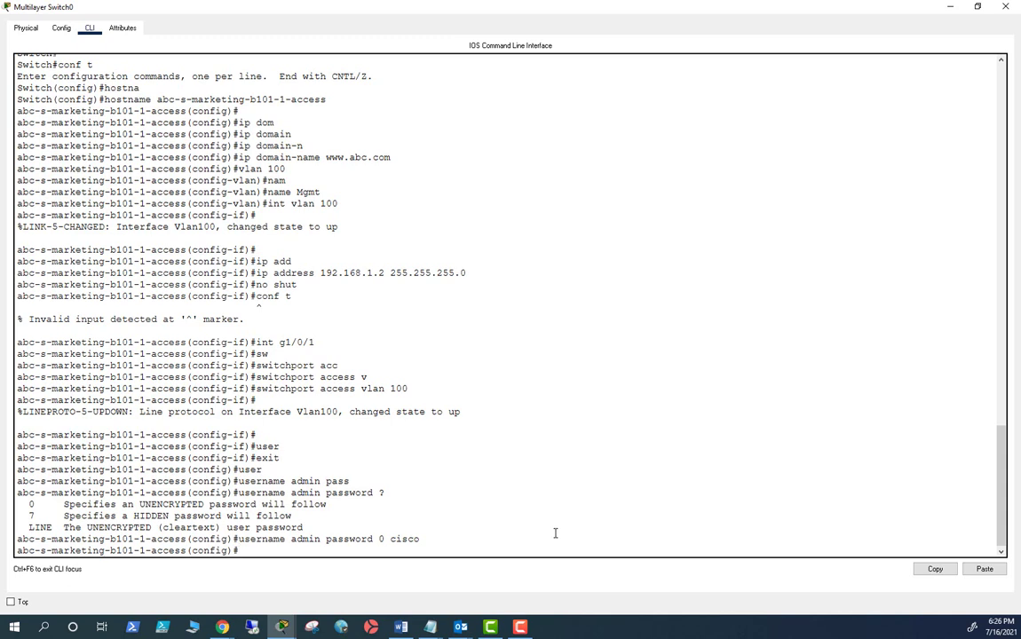
Step: Set the enable secret password, then return to privileged mode with 'end'
type("en")
key("Return")
type("en")
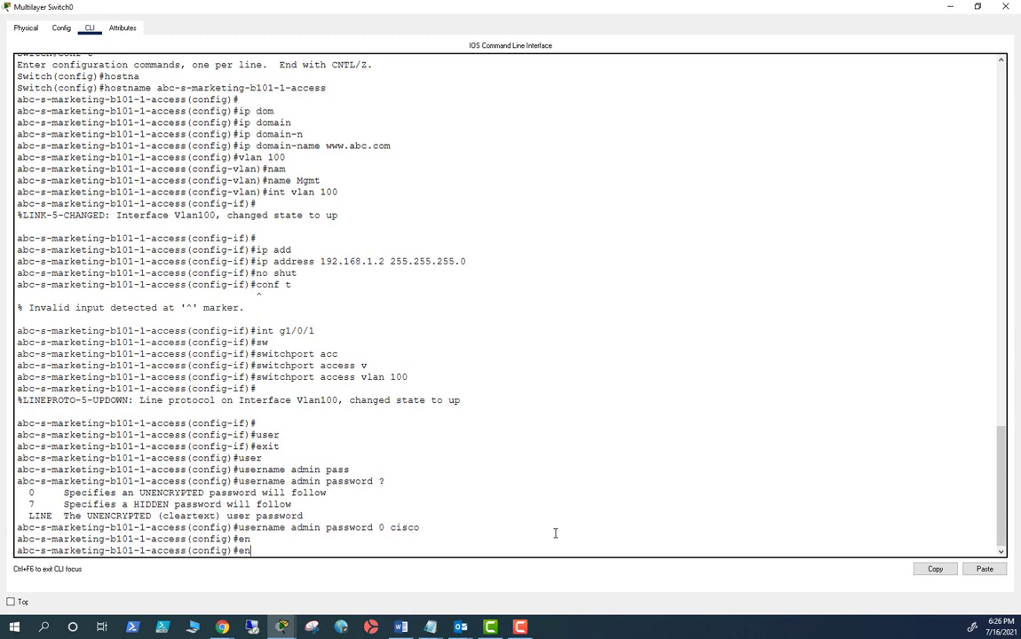
type("ab")
key("Tab")
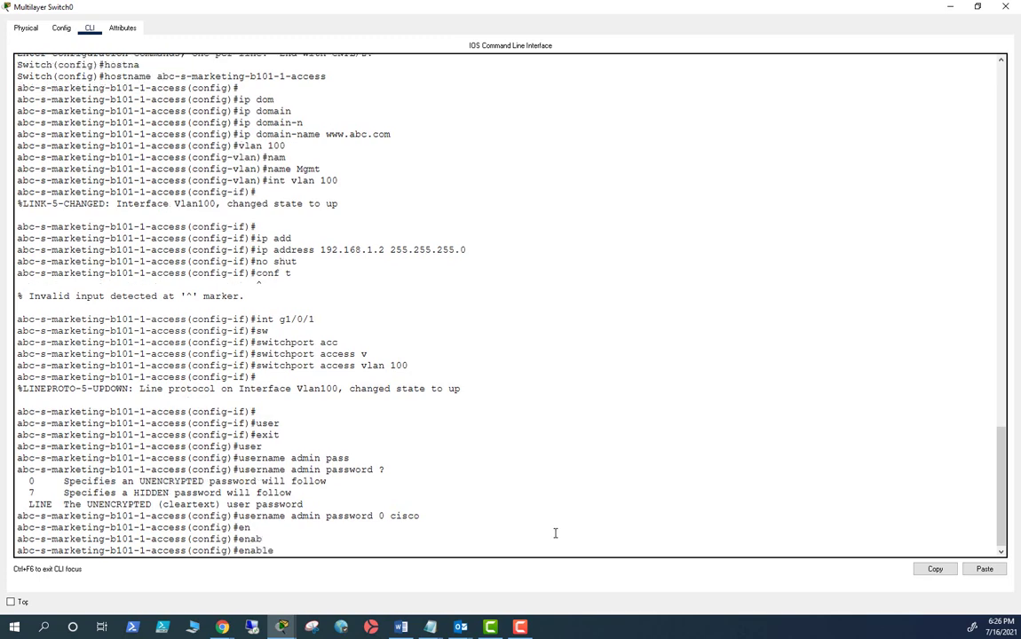
type("se")
key("Tab")
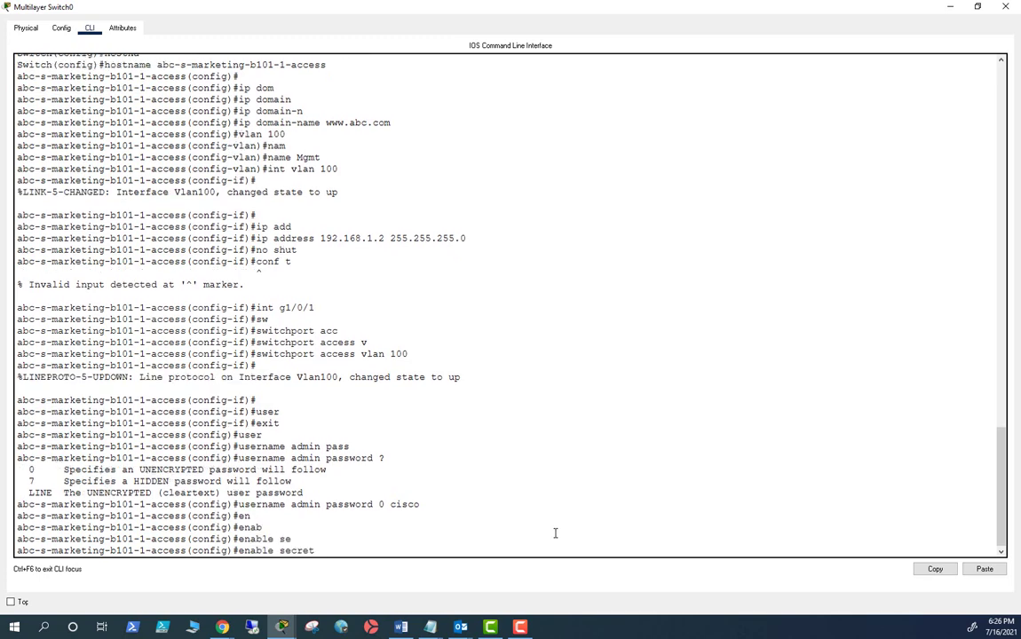
type("?")
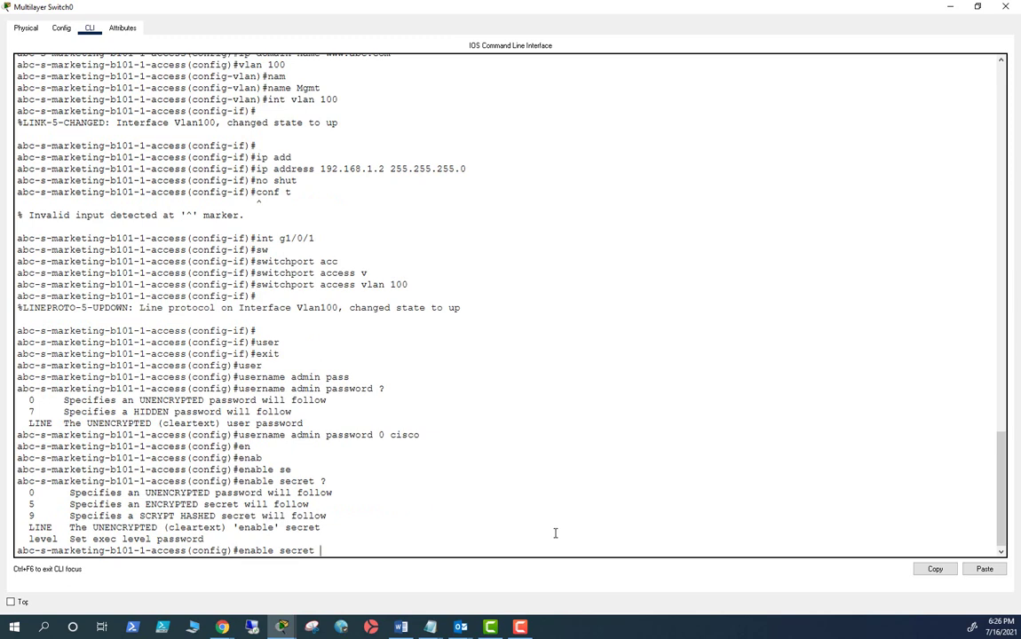
type("cisco")
key("Return")
key("Return")
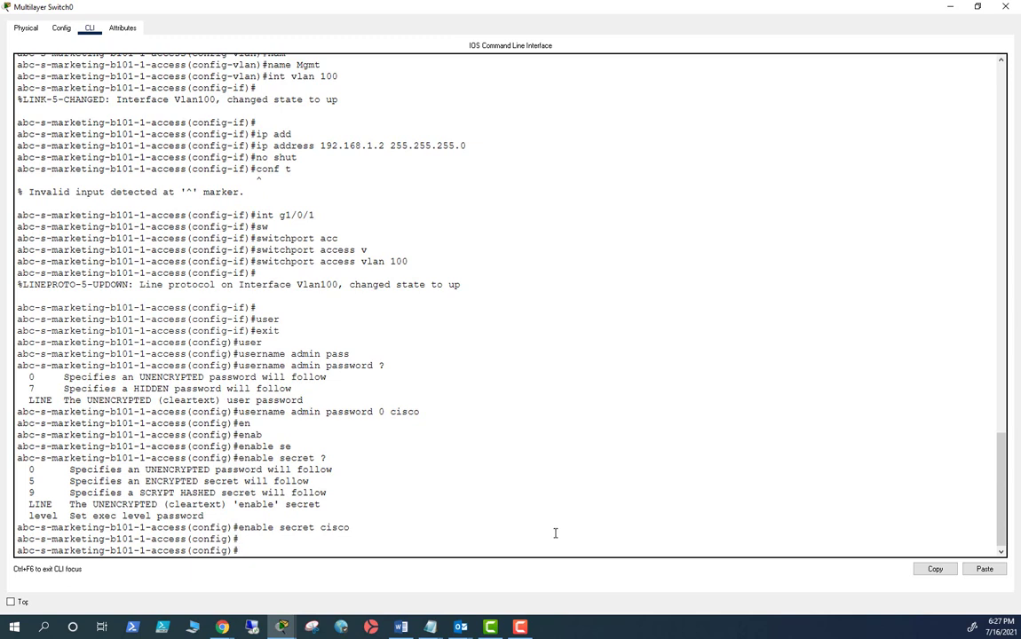
type("end")
key("Return")
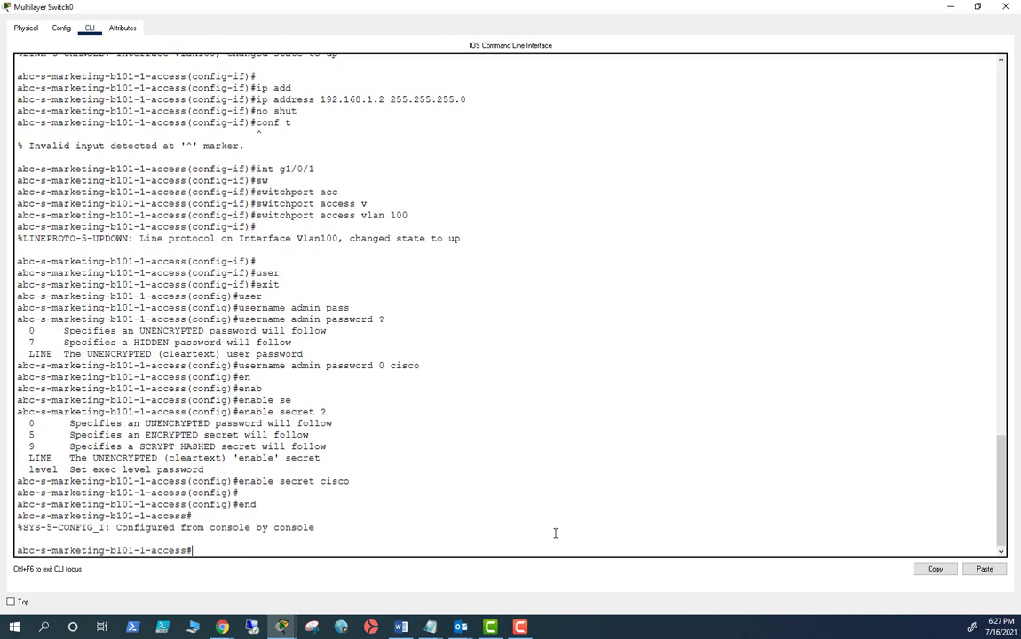
Step: Run 'show version' and highlight K9 in the CAT3K_CAA-UNIVERSALK9 image name
key("Return")
type("sh ve")
key("Tab")
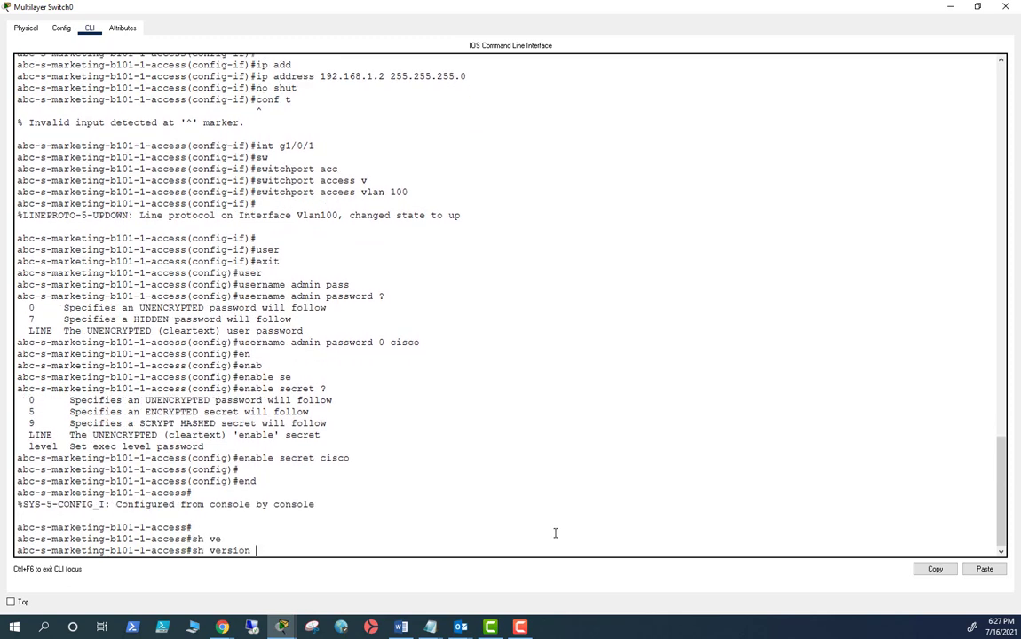
key("Return")
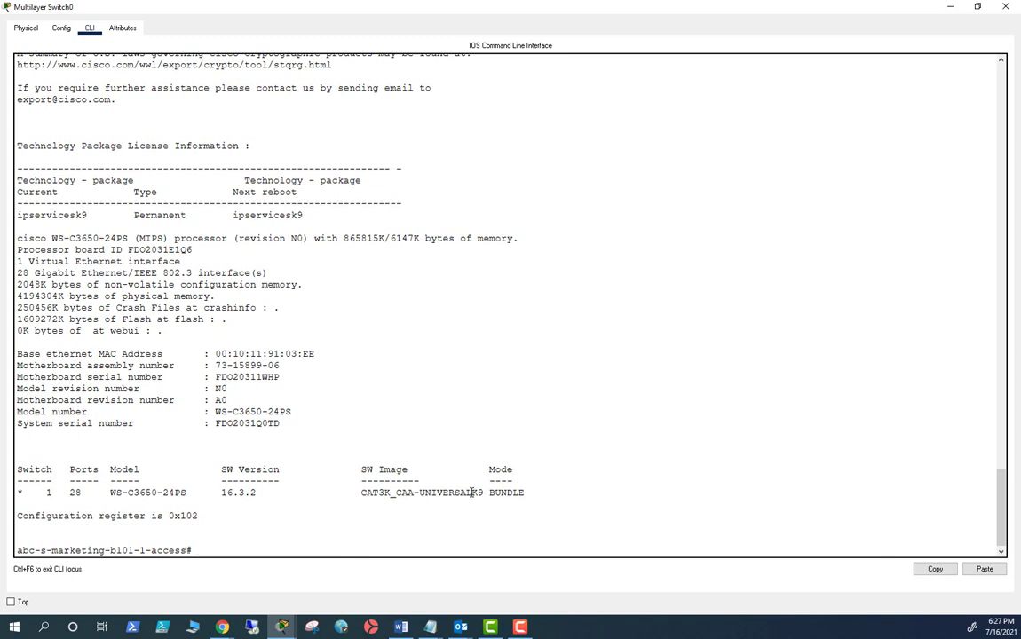
left_click_drag(471, 494, 484, 494)
left_click(226, 540)
Step: Enter global configuration mode with 'conf t'
key("Return")
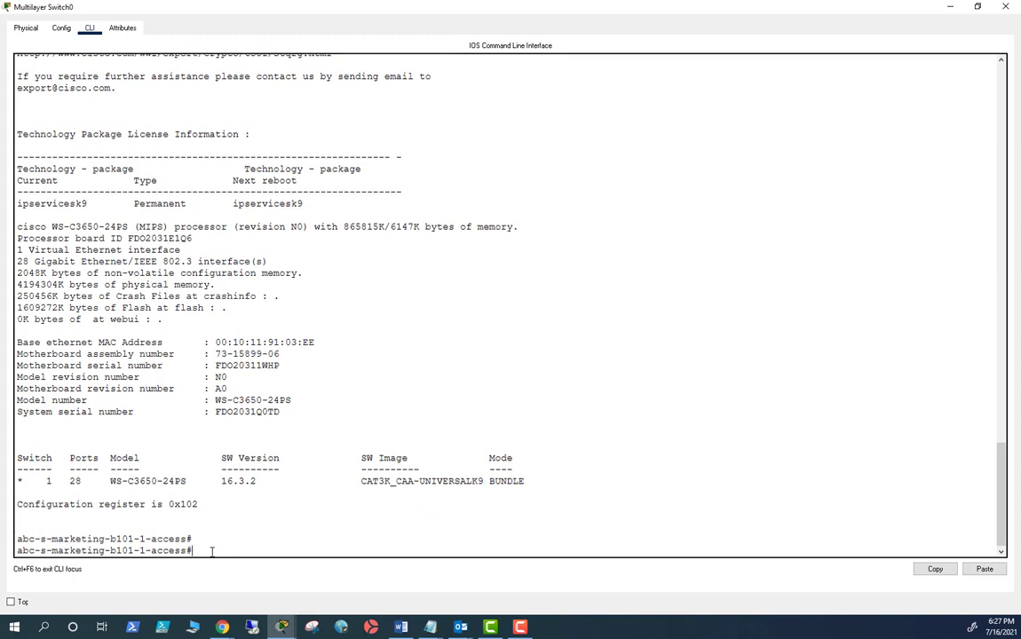
type("conf t")
key("Return")
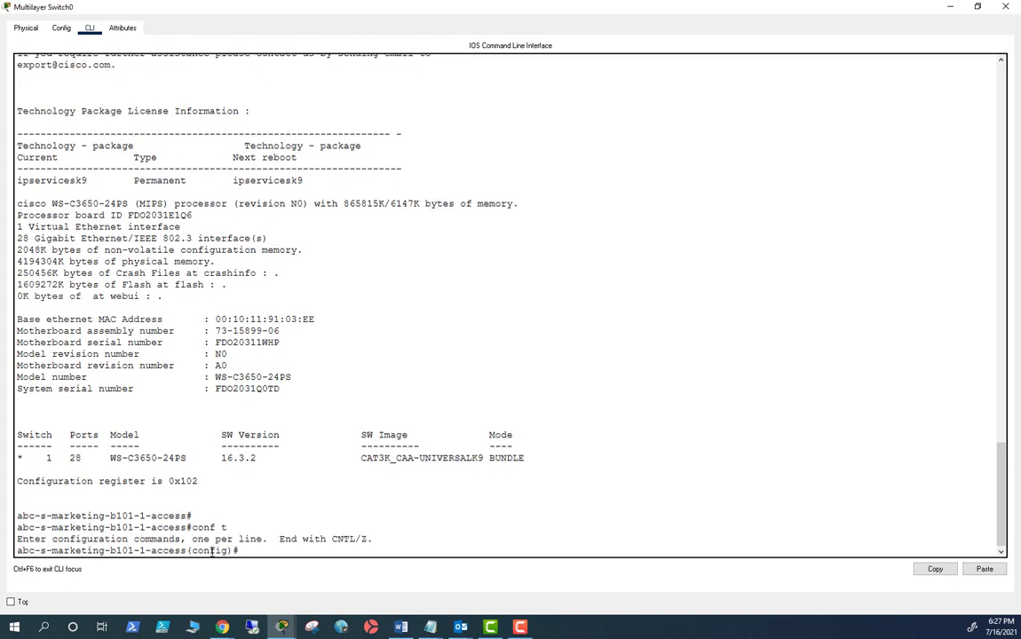
Step: Run 'crypto key generate rsa' with a 2048-bit modulus, enabling SSH 1.99
type("cryp")
key("Tab")
type("k")
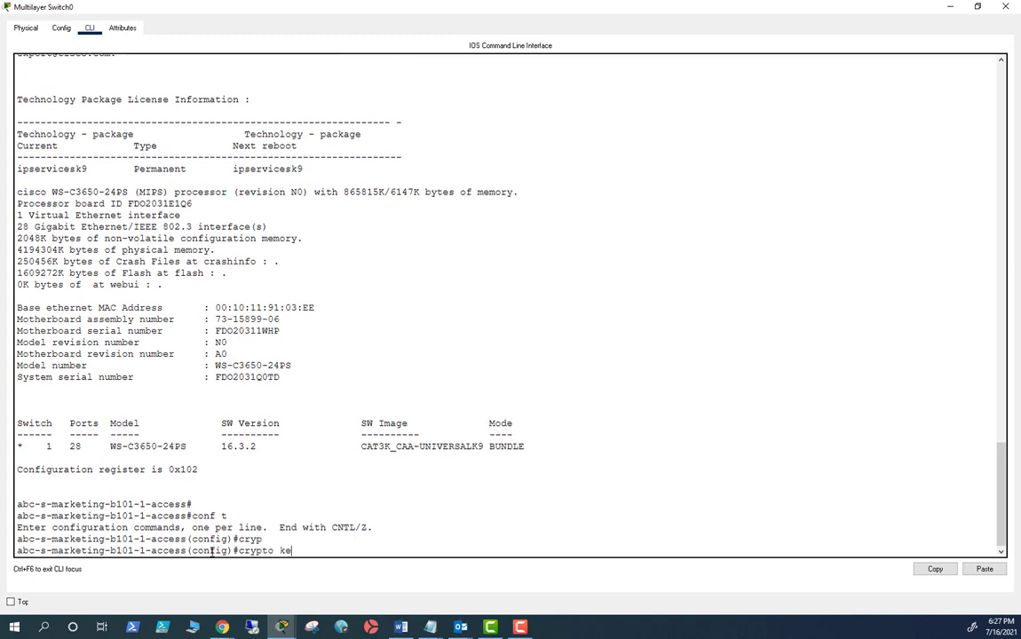
type("e")
key("Tab")
type("g")
key("Tab")
type("r")
key("Tab")
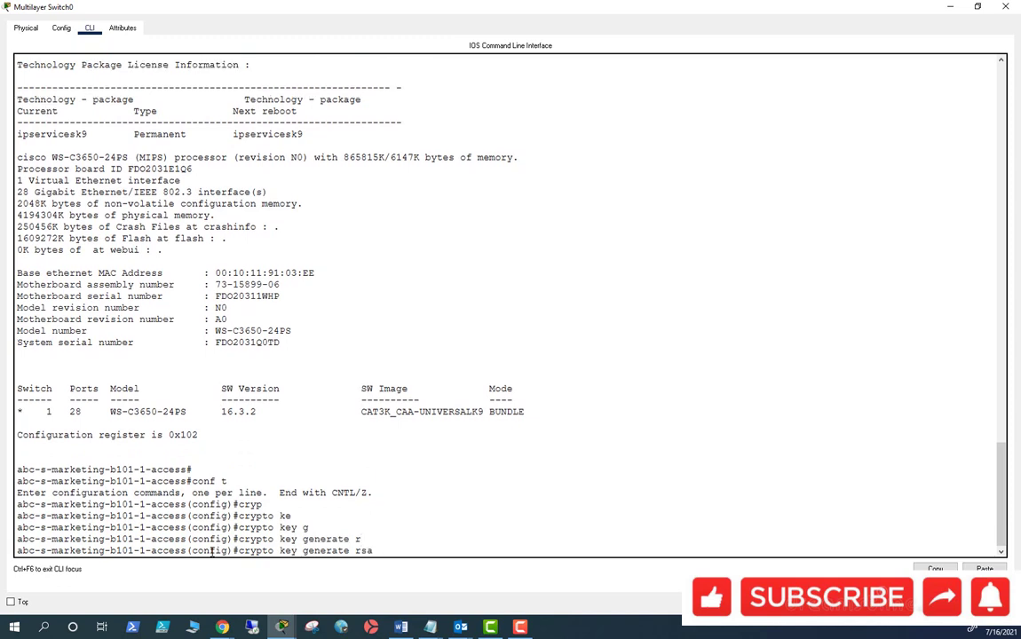
key("Return")
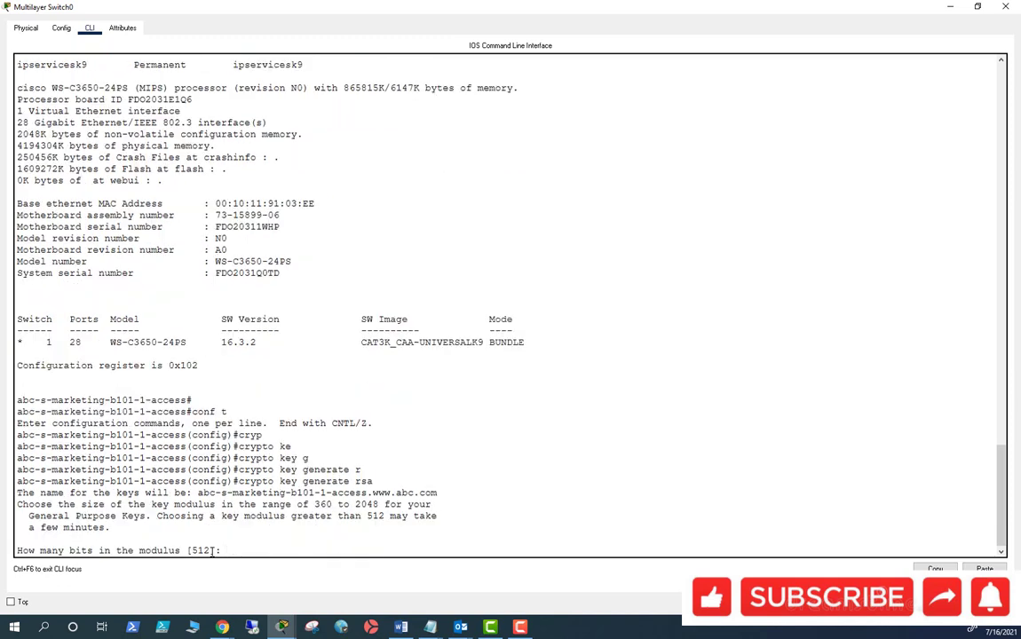
type("2048")
key("Return")
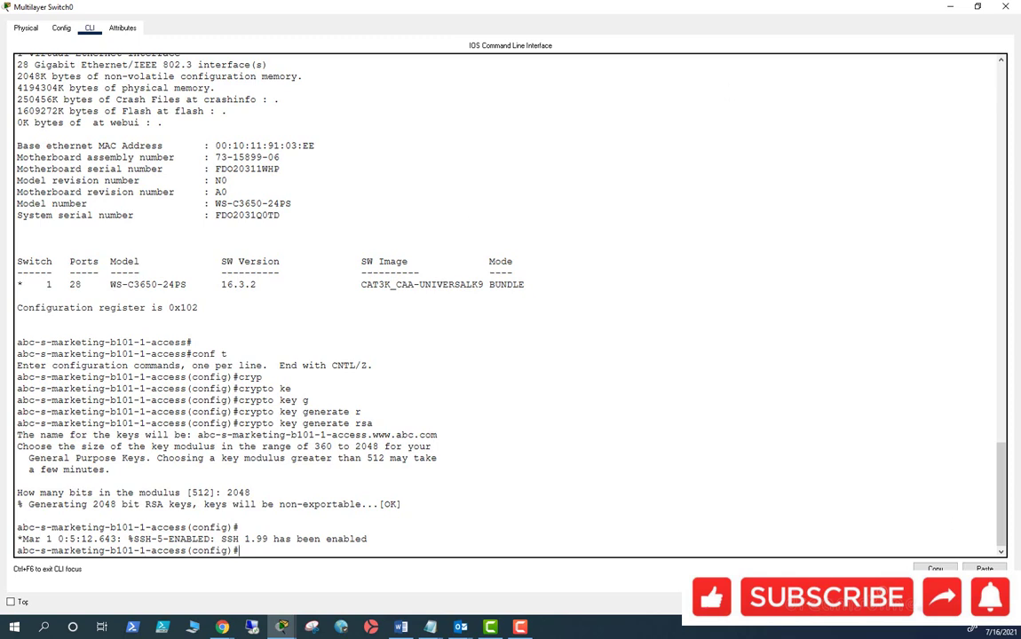
key("alt+Tab")
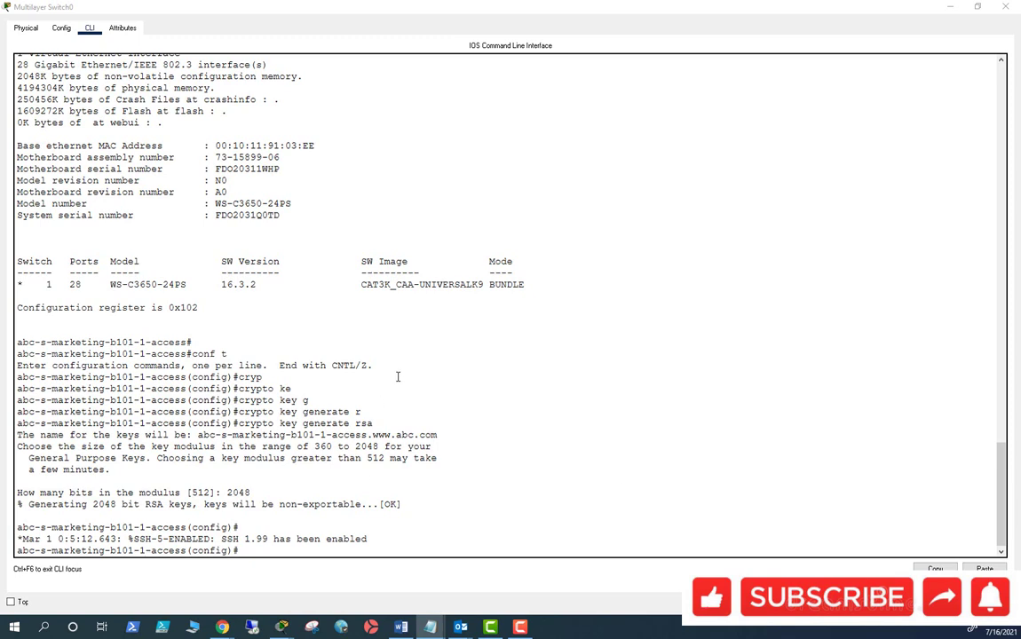
Step: Paste and run 'ip ssh time-out 30' in the switch CLI
left_click(510, 547)
right_click(512, 488)
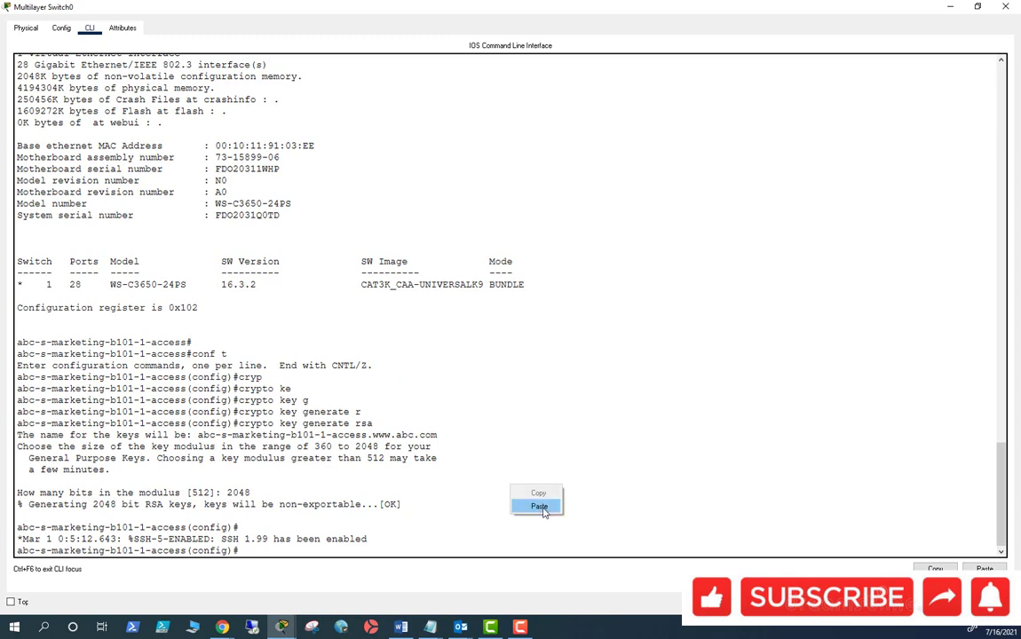
left_click(538, 506)
key("Return")
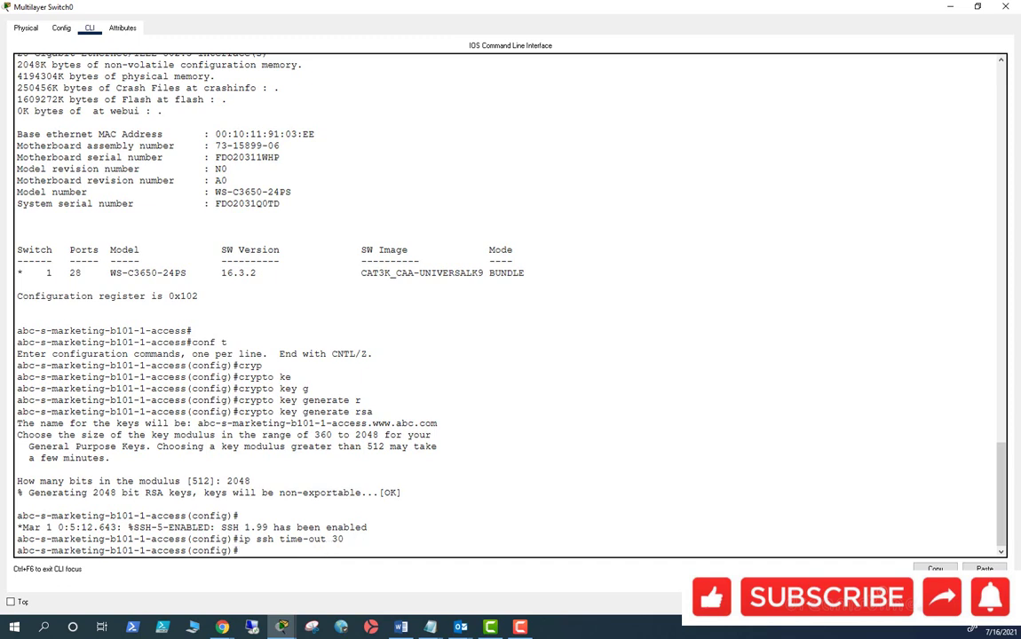
Step: Paste and run 'ip ssh authentication-retries 2' in the switch CLI
key("alt+Tab")
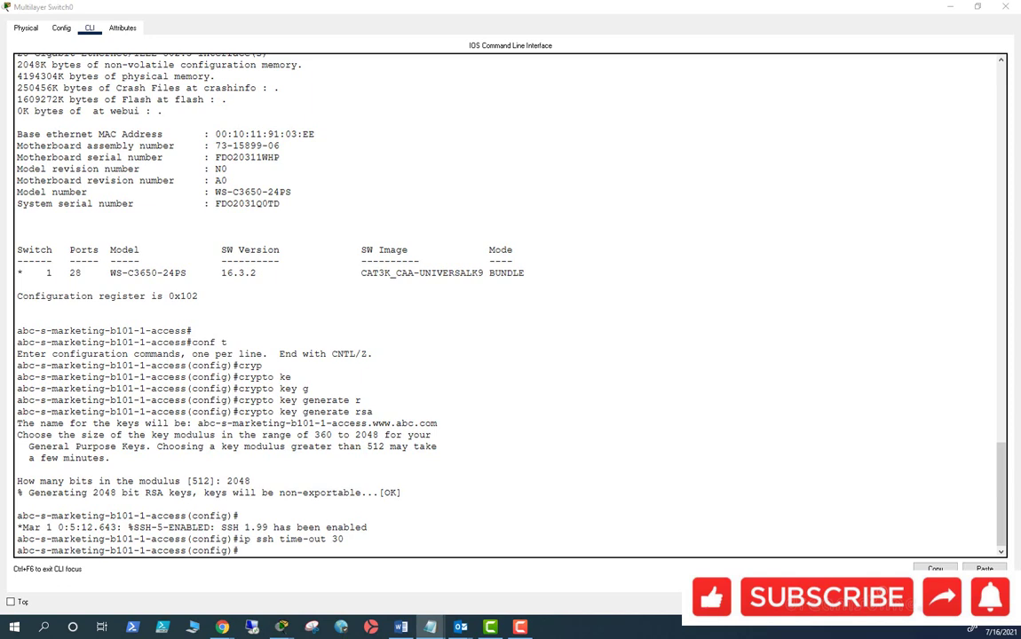
left_click(486, 477)
right_click(425, 535)
left_click(453, 557)
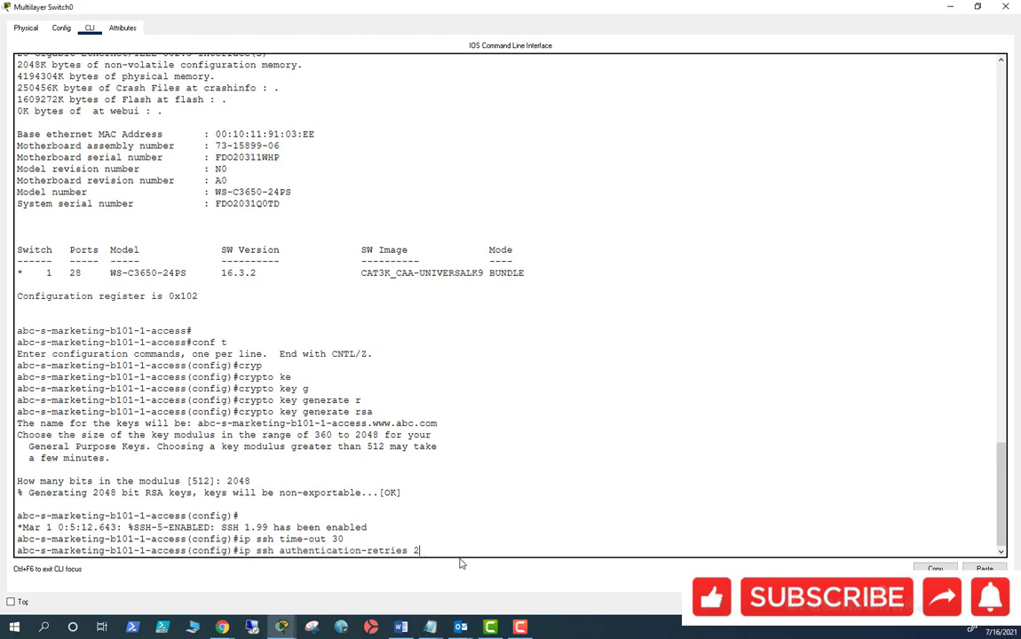
key("Return")
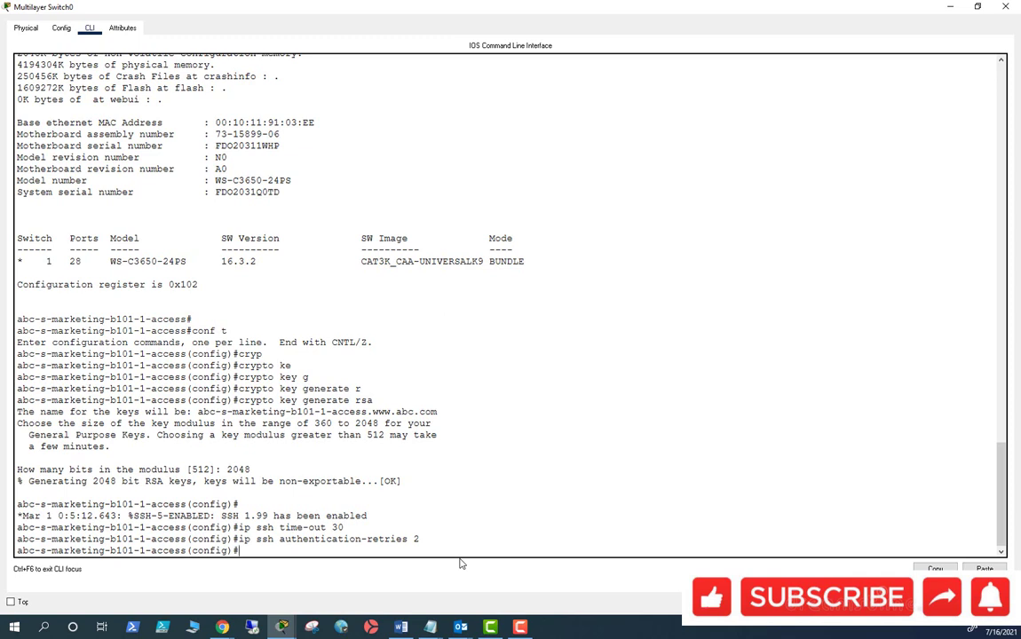
Step: Enter configuration of VTY lines 0 to 15 with 'line vty 0 15'
type("line")
key("Tab")
type("v")
key("Tab")
type("0")
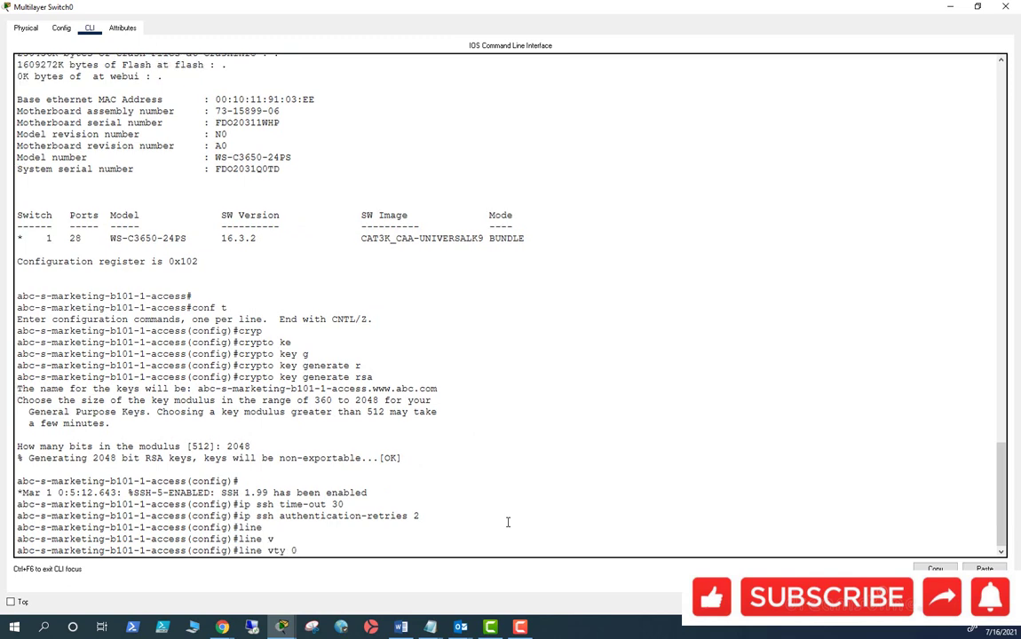
type(" 15")
key("Return")
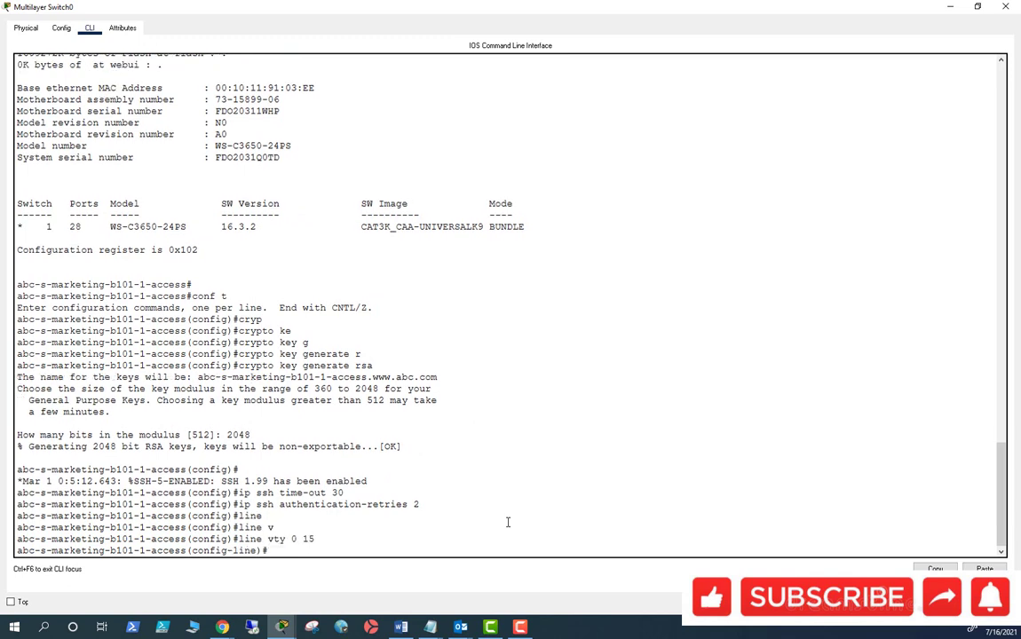
Step: Apply 'login local' so the VTY lines use the local user database
left_click(429, 626)
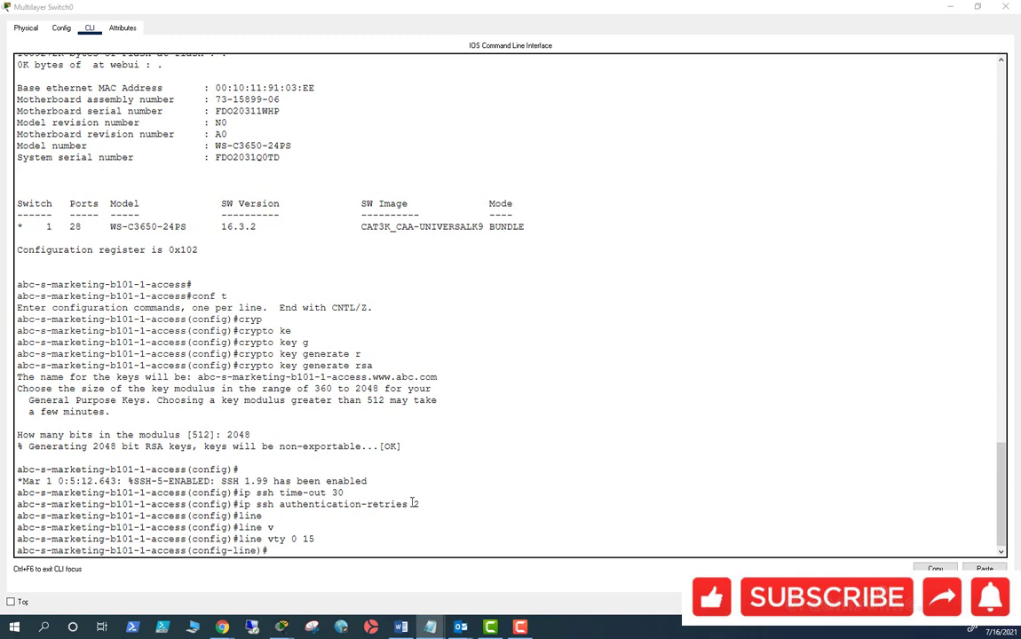
left_click(384, 537)
type("logi")
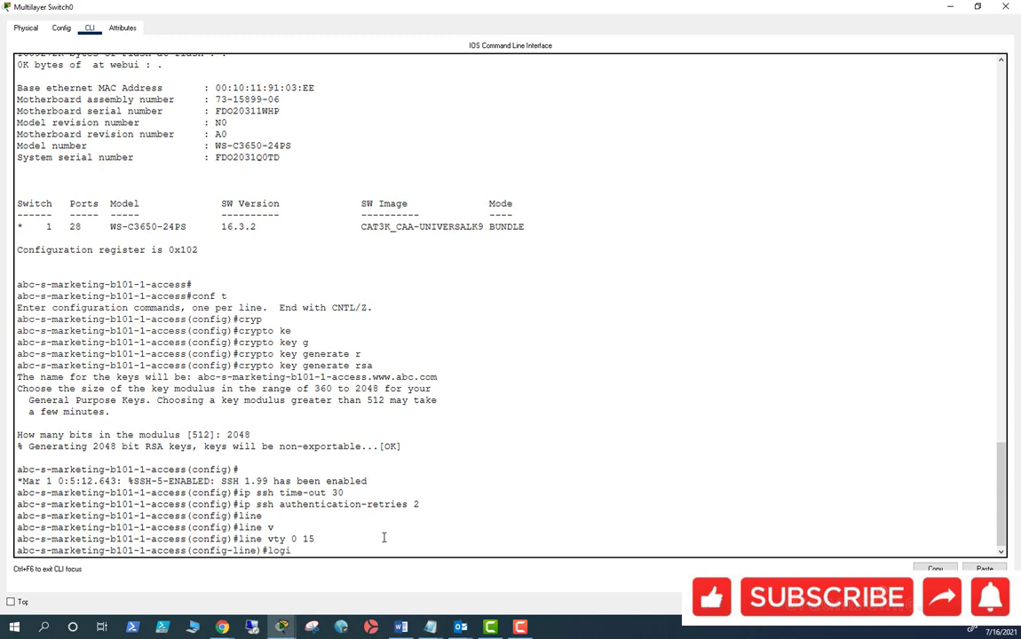
type("n lo")
key("Tab")
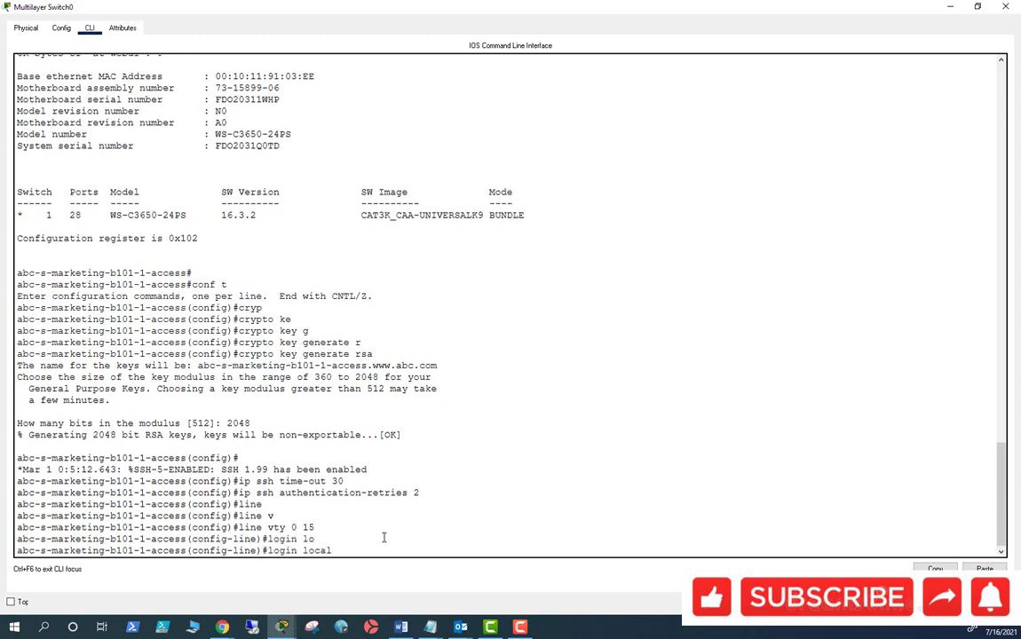
key("Return")
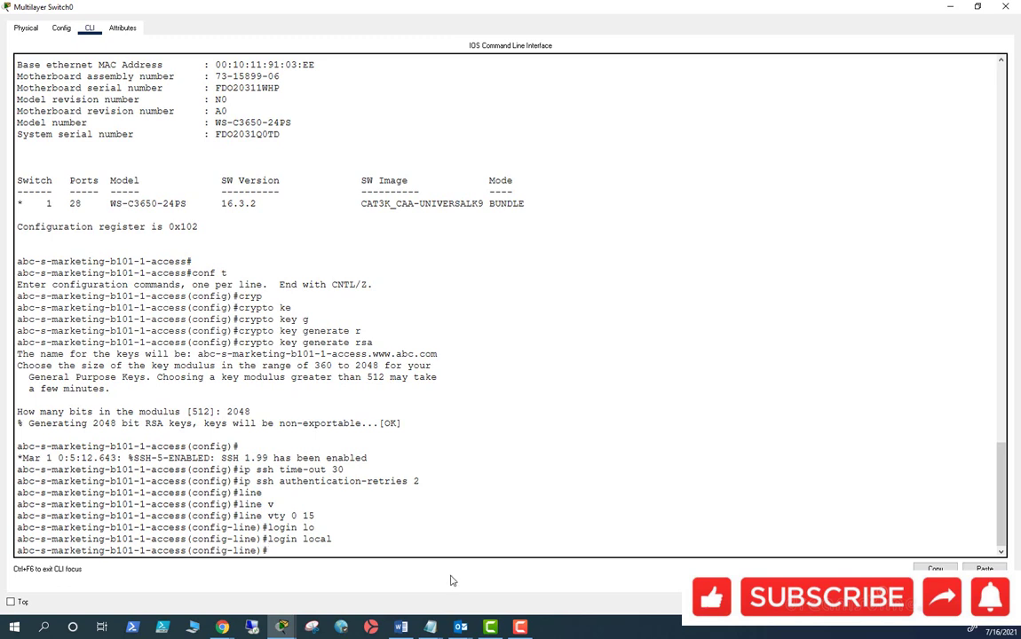
left_click(315, 528)
Step: Restrict the VTY lines to 'transport input ssh' and run 'login'
type("tr")
key("Tab")
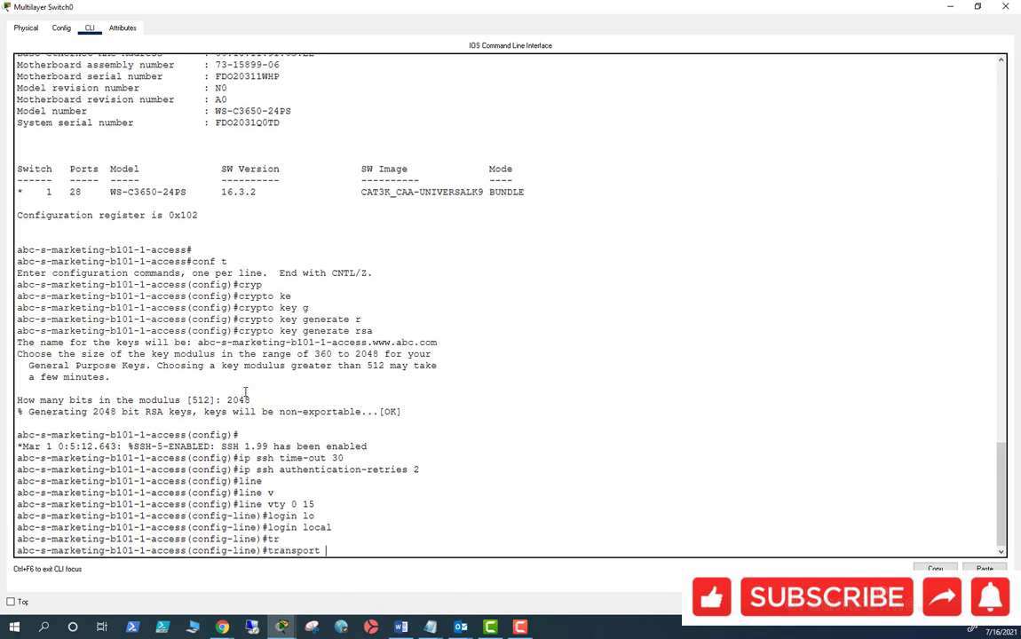
type("in")
key("Tab")
type("ssh")
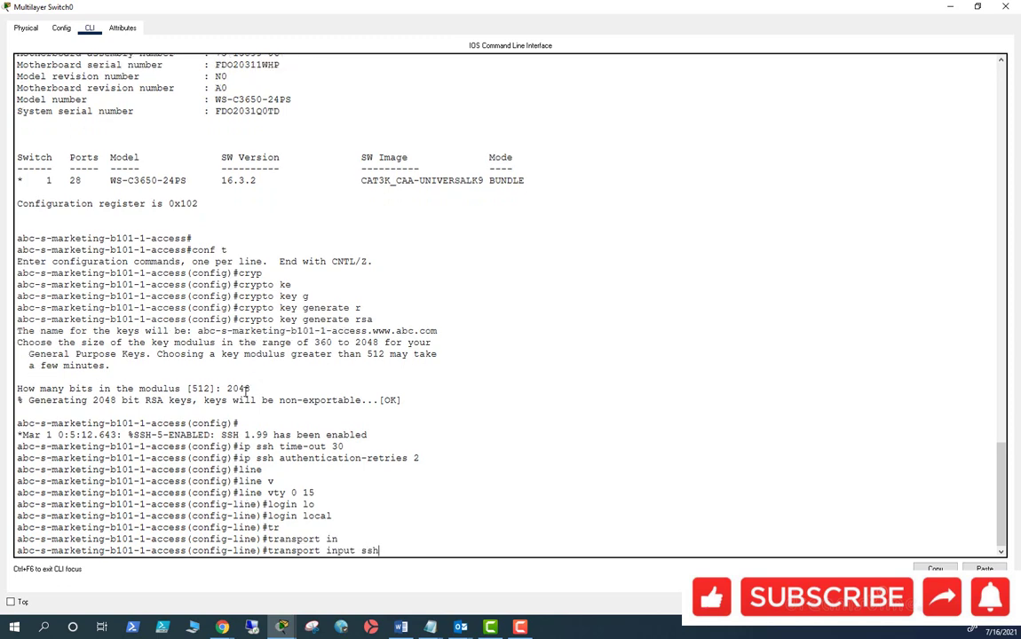
key("Return")
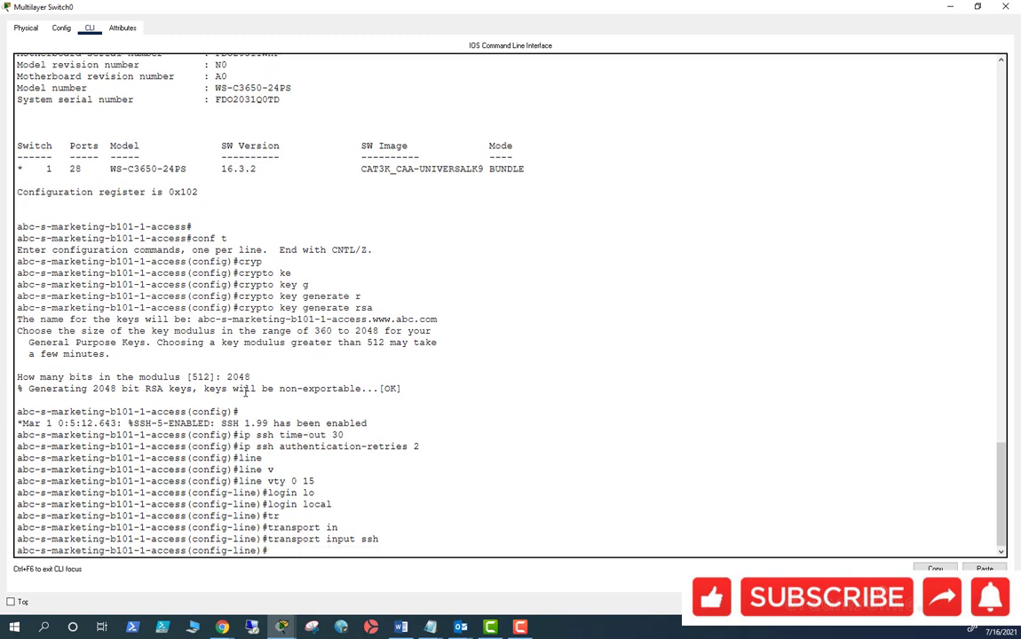
type("login")
key("Return")
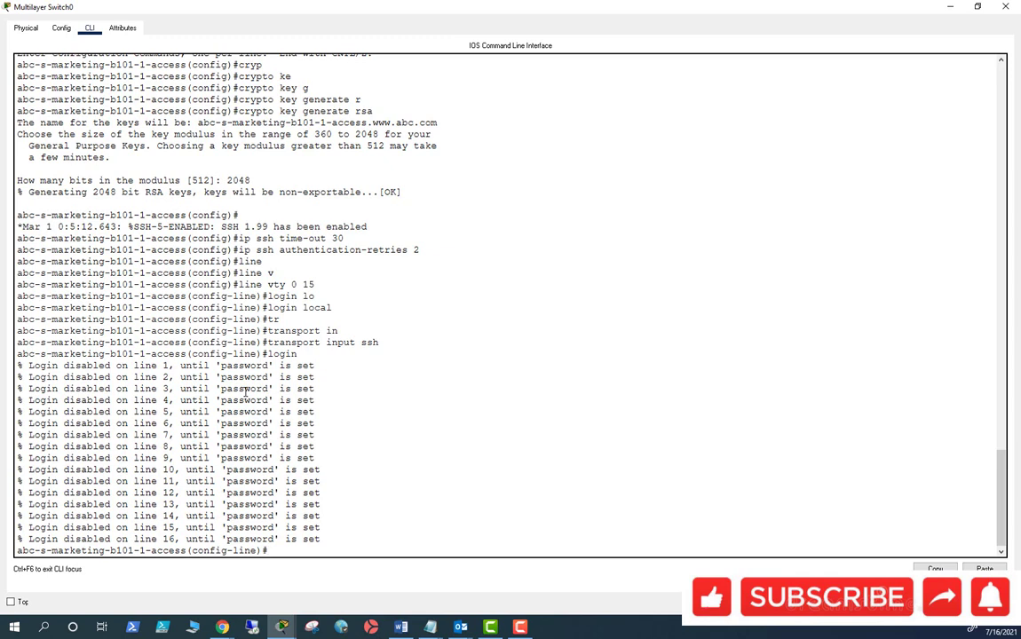
Step: Exit to privileged mode, save with 'wri mem', and close the Multilayer Switch0 window
type("exit")
key("Return")
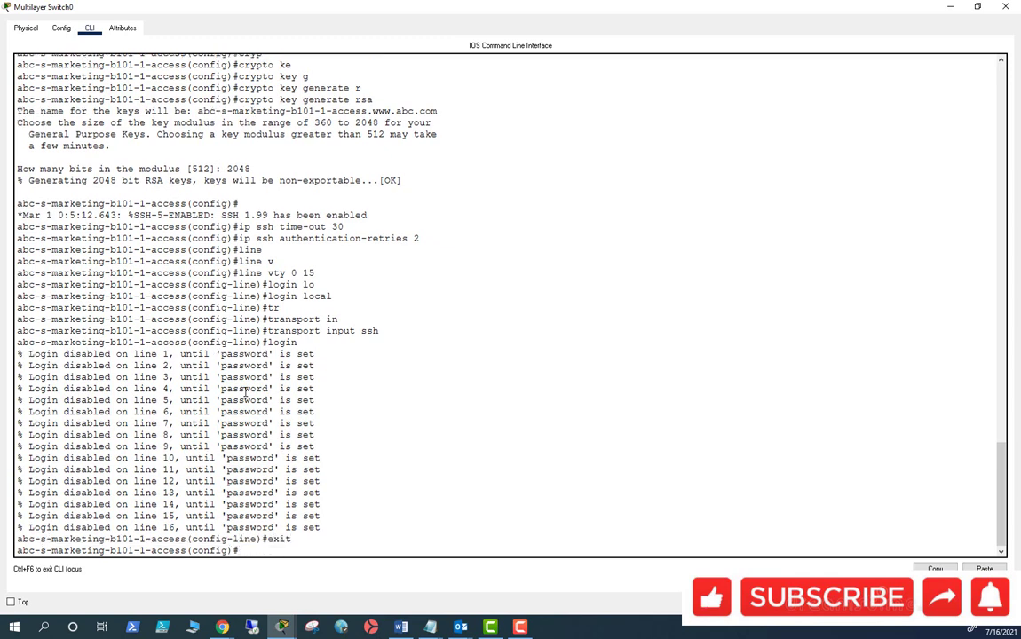
key("Return")
type("end")
key("Return")
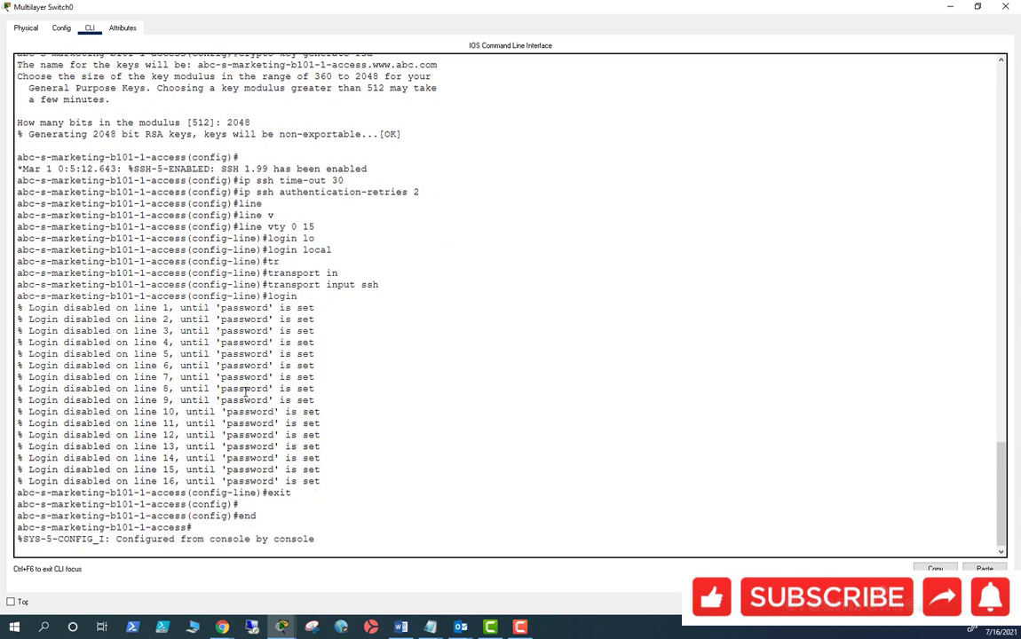
key("Return")
type("wri mem")
key("Return")
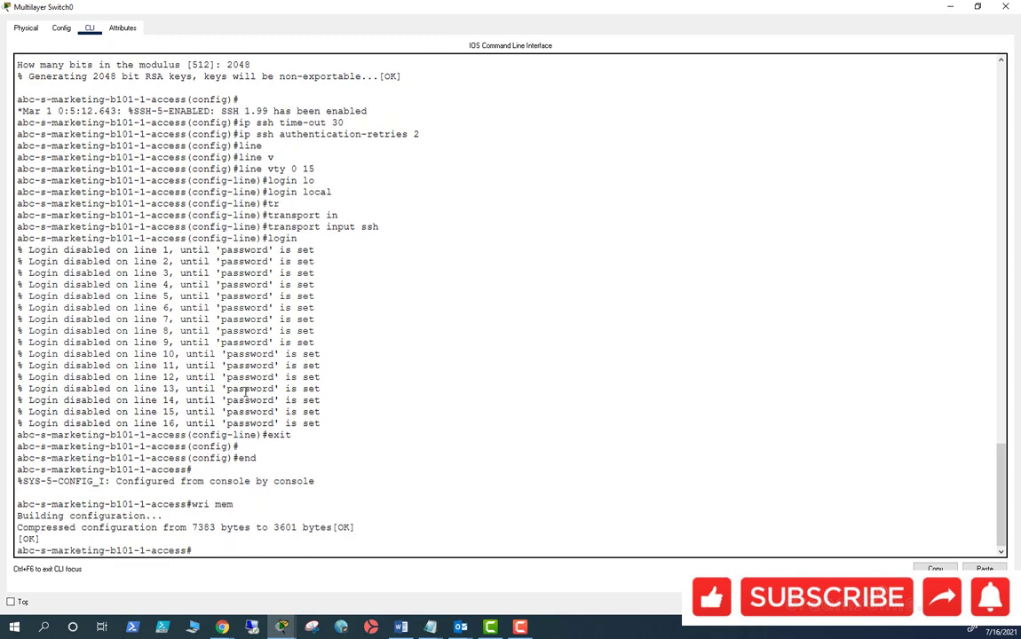
key("Return")
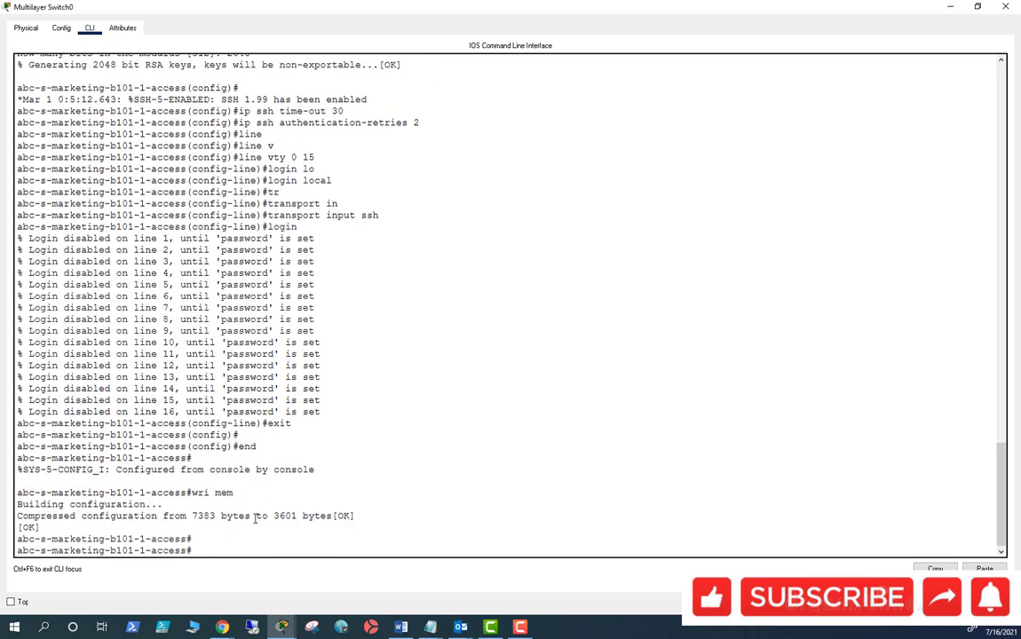
left_click(951, 7)
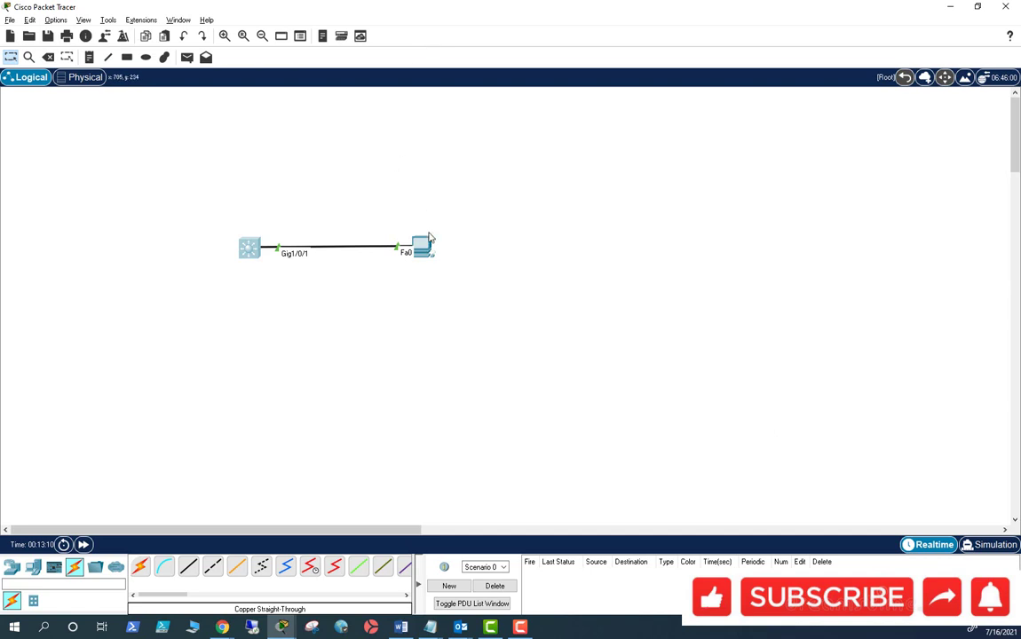
Step: In PC0's IP Configuration, enter 192.168.1.5 with subnet mask 255.255.255.0
left_click(423, 250)
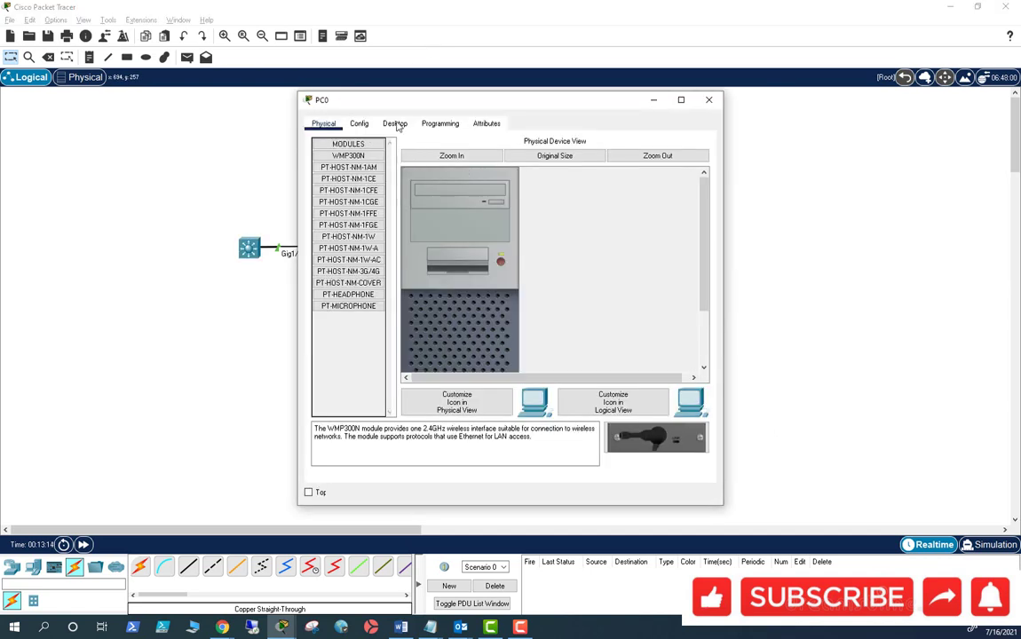
left_click(395, 124)
left_click(346, 171)
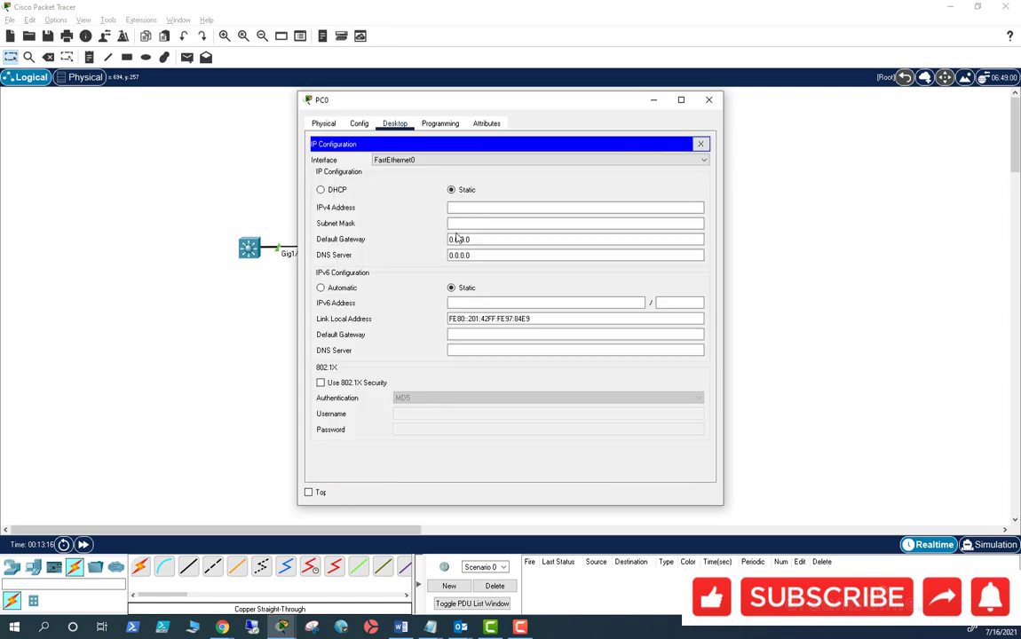
left_click(459, 208)
type("192.168.1.5")
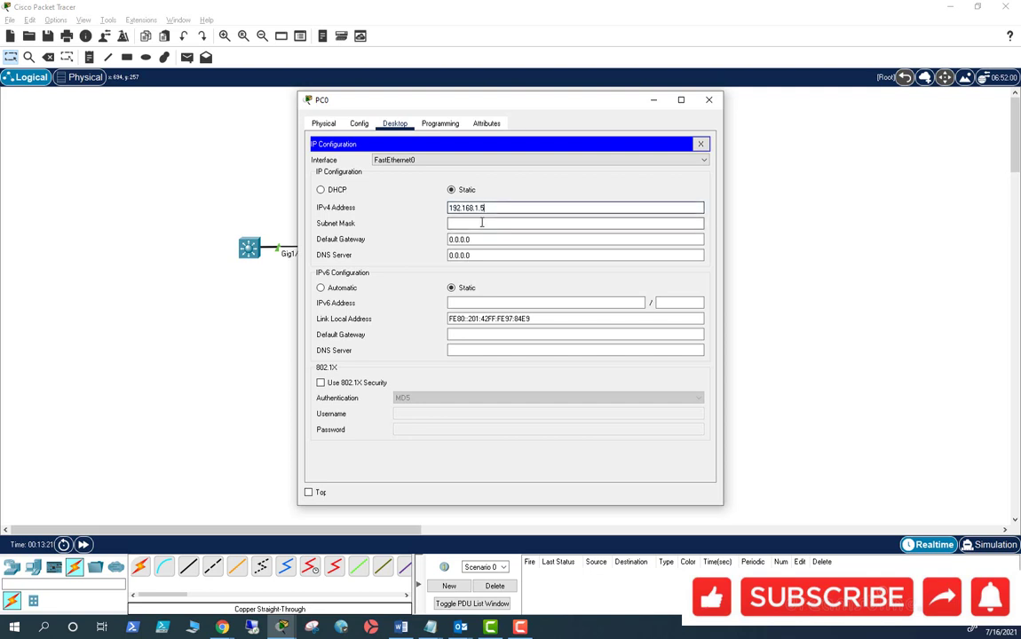
left_click(462, 225)
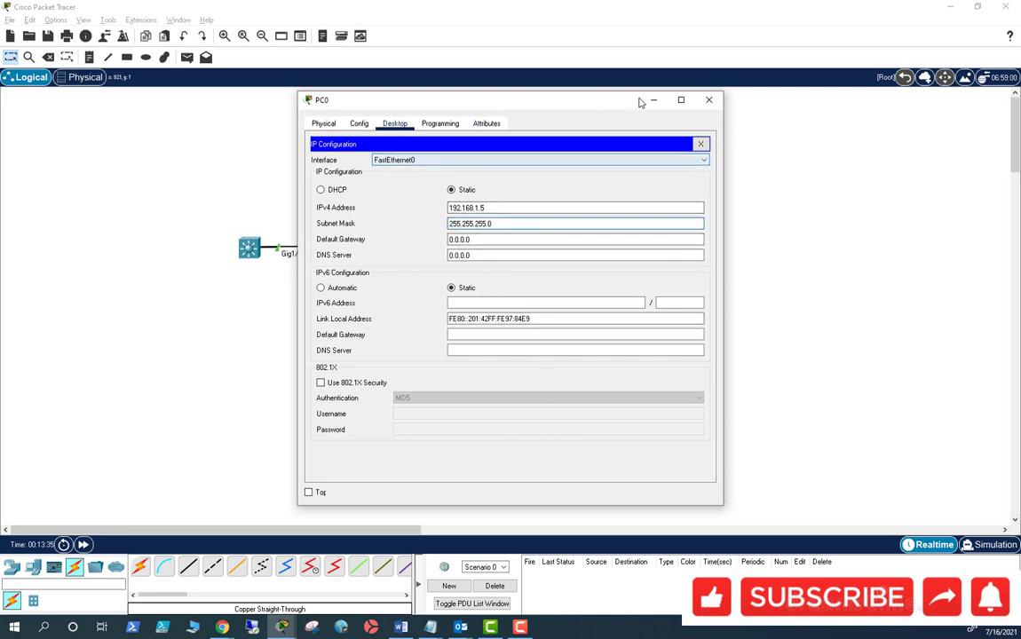
left_click(709, 100)
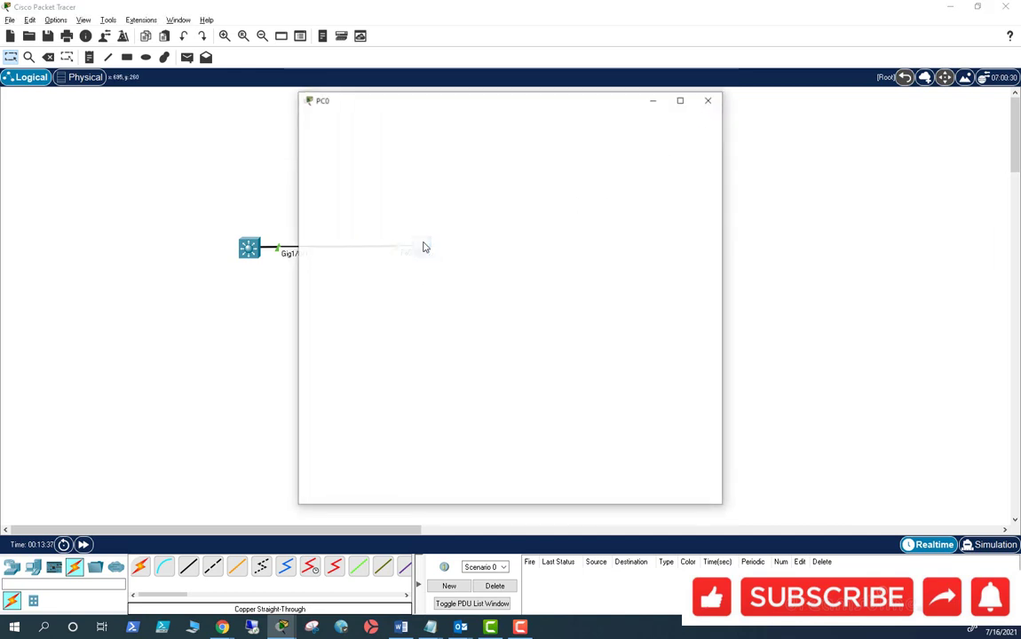
Step: From PC0's SSH client, connect to 192.168.1.2 as user admin
left_click(427, 251)
scroll(473, 379, "down", 2)
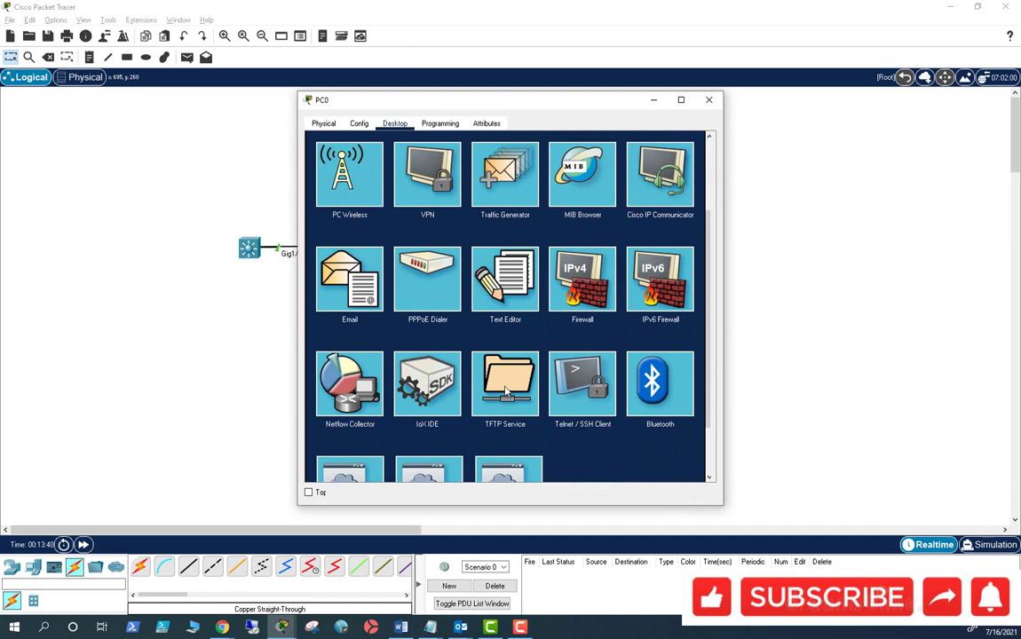
left_click(582, 388)
left_click(410, 192)
type("19")
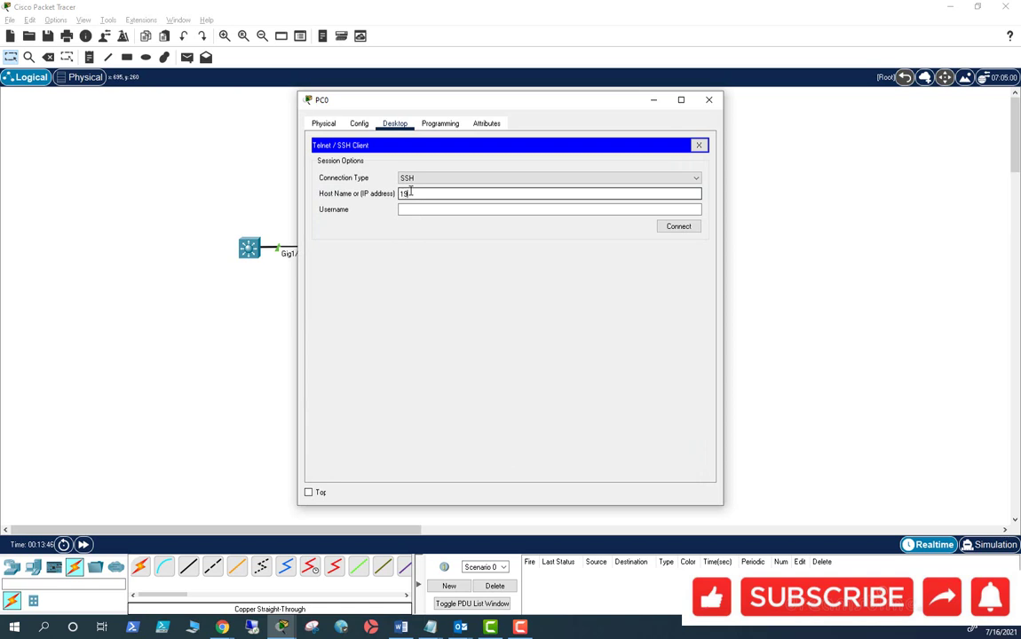
type("2.168.1.2")
key("Tab")
type("admin")
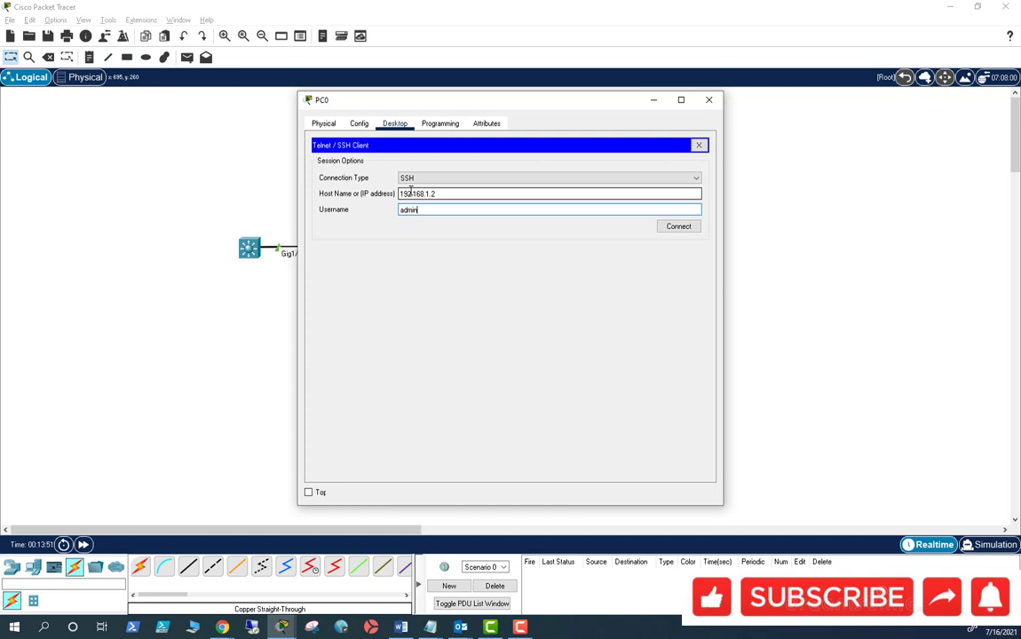
left_click(677, 229)
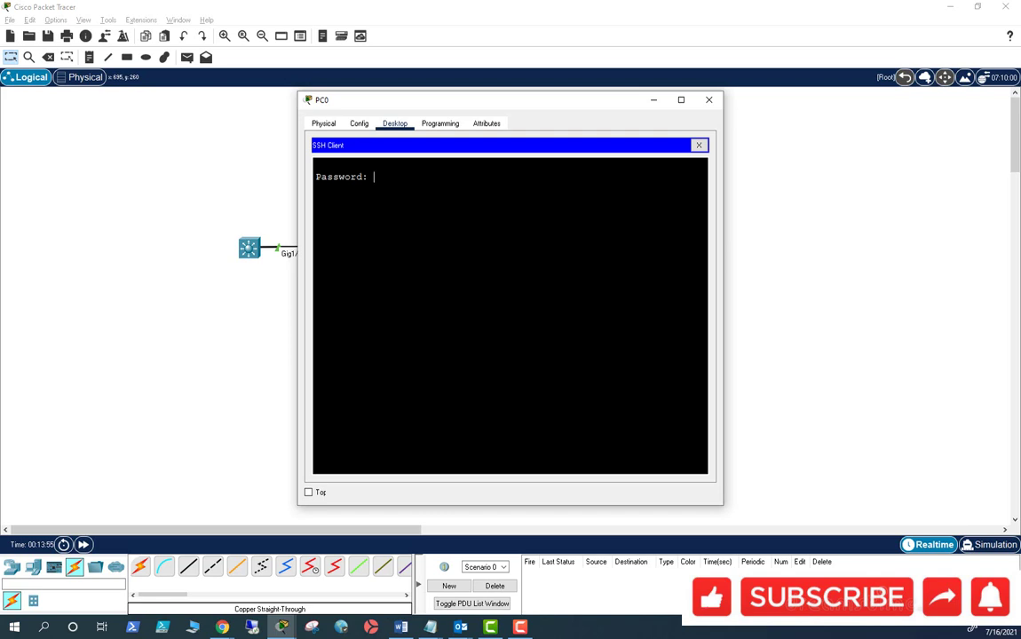
Step: Submit the password, reopen the rejected session, and enter the password again
key("Return")
key("Return")
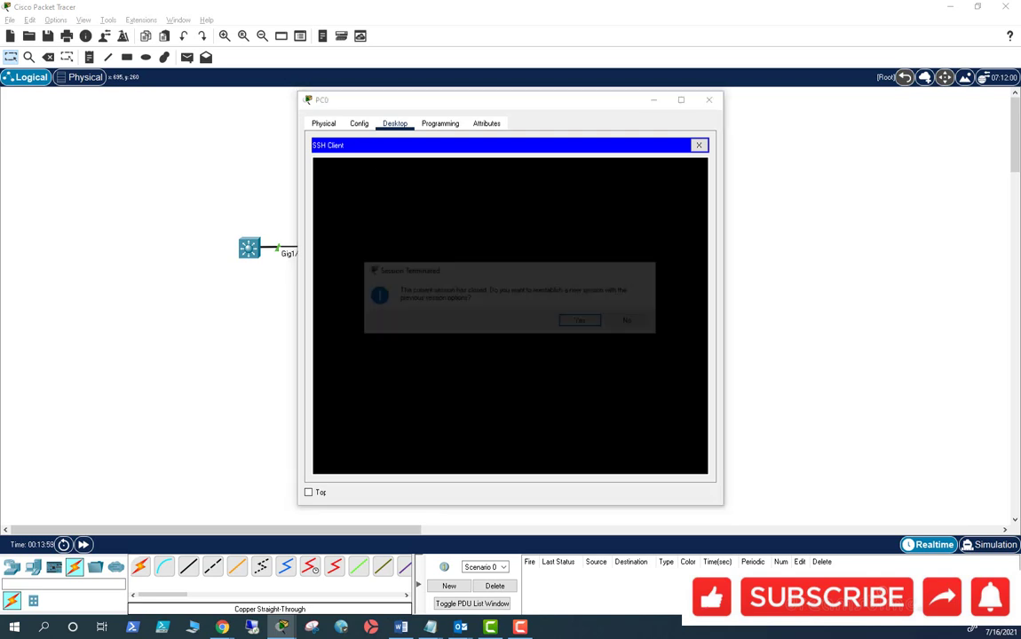
left_click(583, 323)
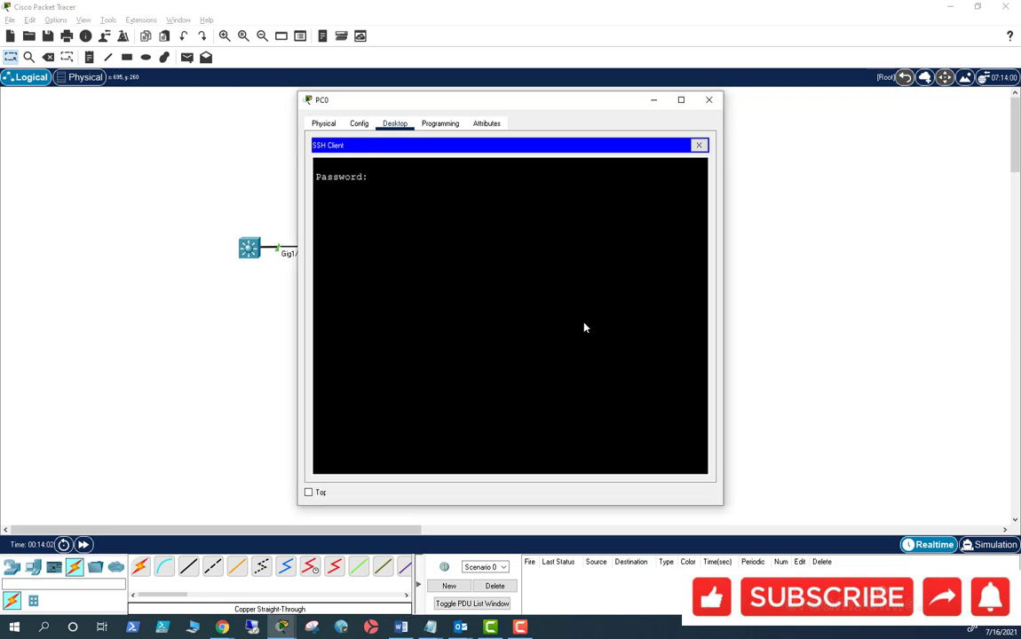
key("Return")
Step: Close PC0 and enter global configuration mode on the switch with 'conf t'
left_click(709, 103)
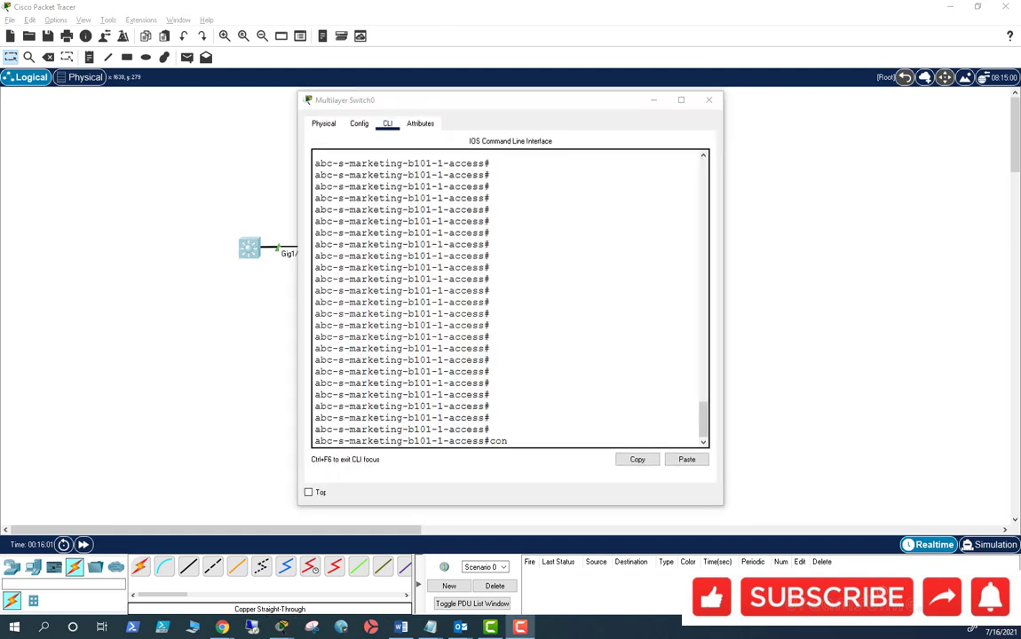
left_click(535, 419)
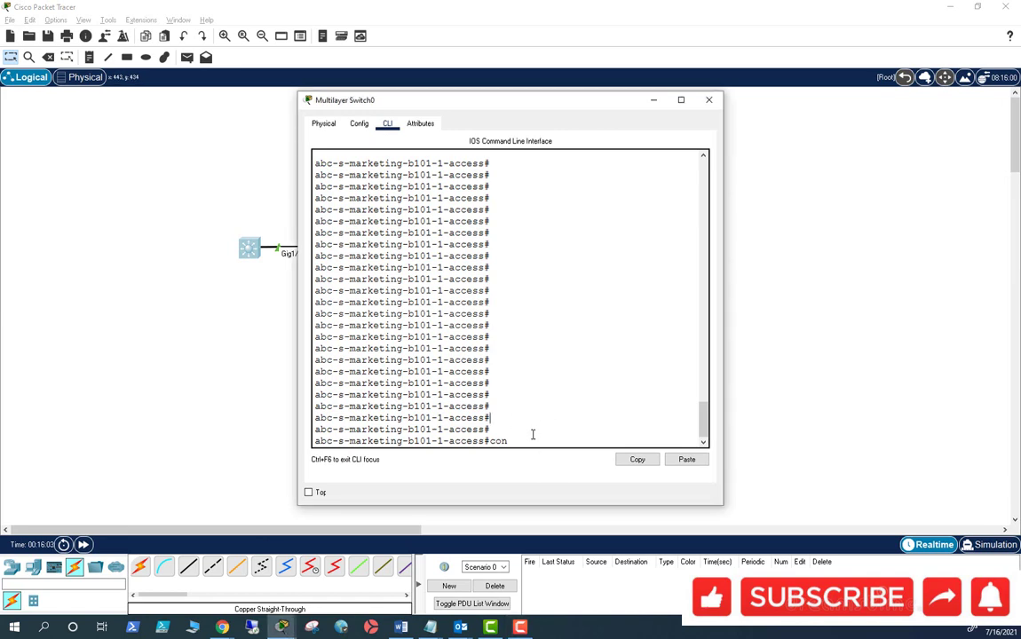
type("t")
key("Return")
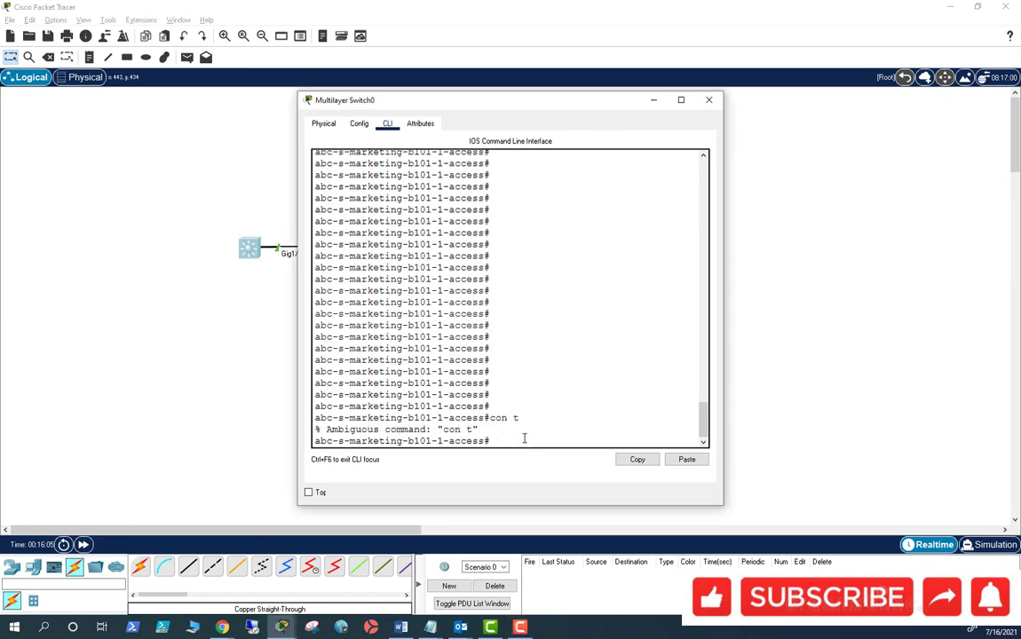
type("conf t")
key("Return")
key("Return")
key("Return")
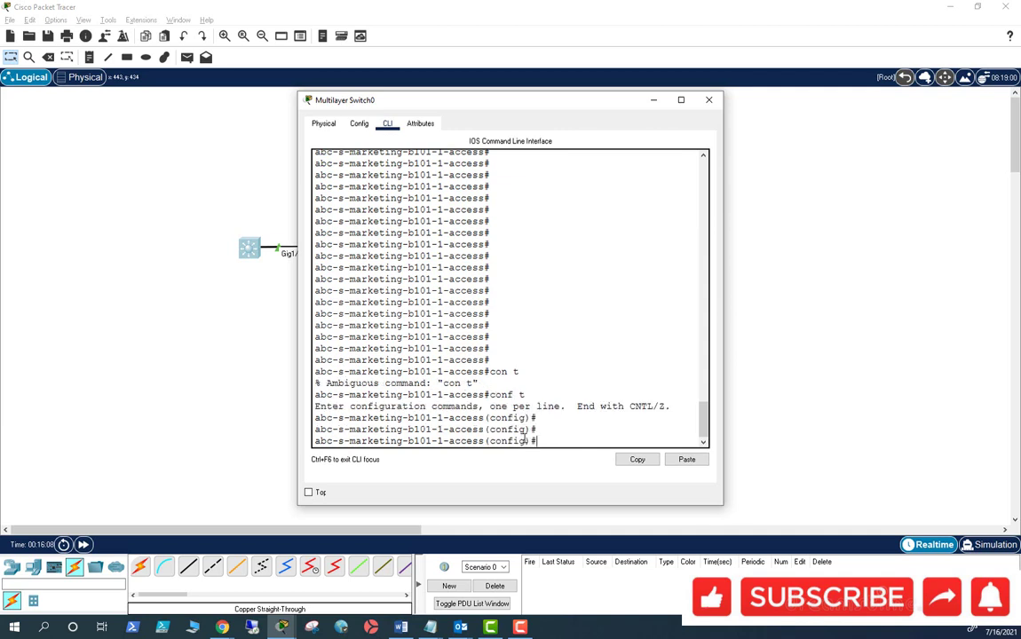
Step: Enter configuration of VTY lines 0 to 15 with 'line vty 0 15'
type("int")
key("BackSpace")
key("BackSpace")
key("BackSpace")
type("lin")
key("Tab")
type("vy")
key("Tab")
key("BackSpace")
type("ty")
key("Tab")
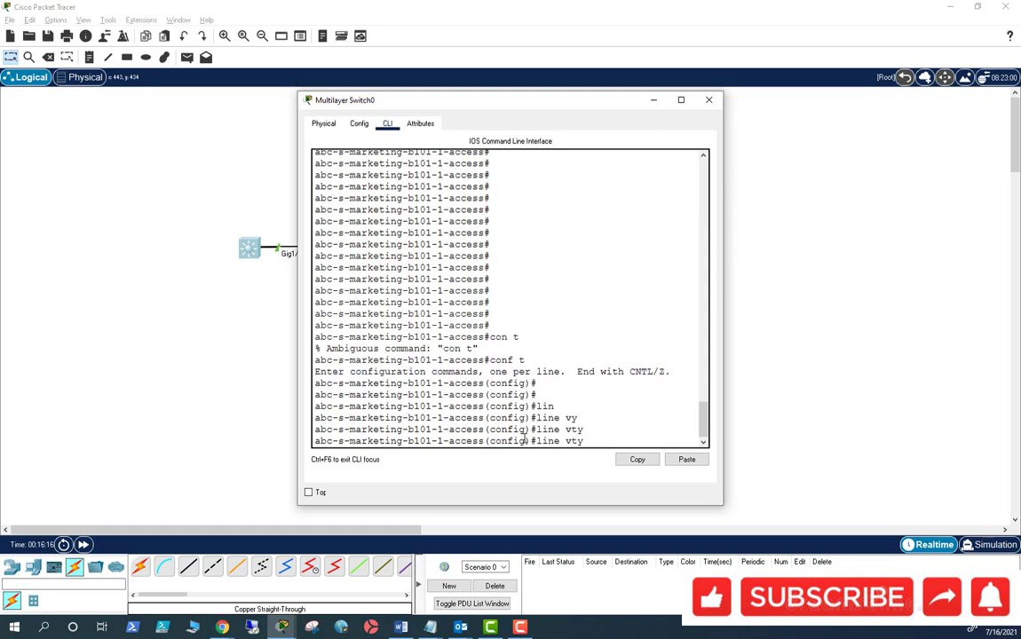
type("0 15")
key("Return")
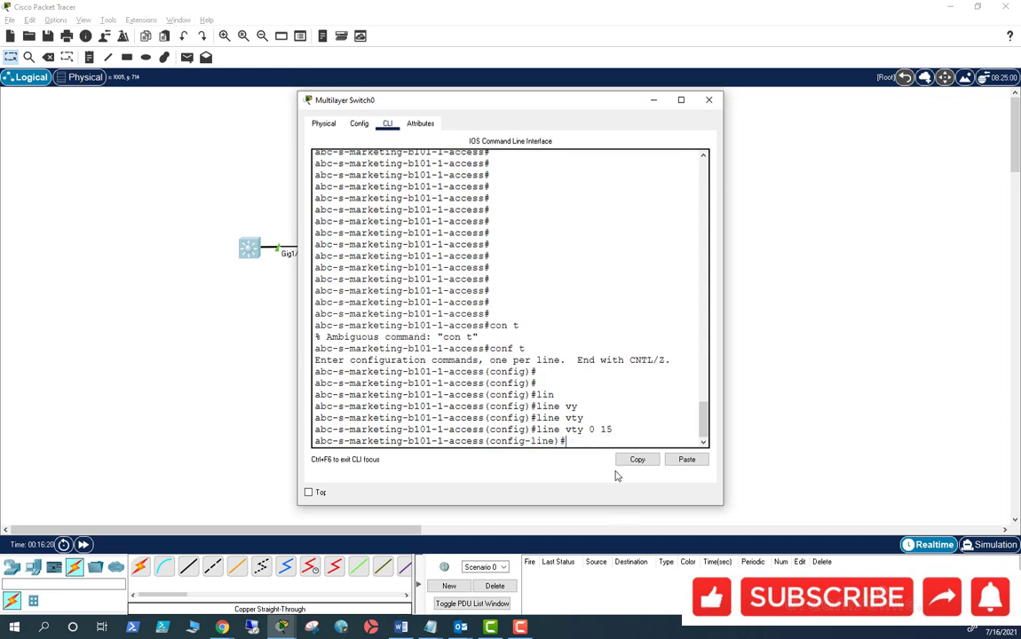
Step: Apply exec-timeout 60 0, logging synchronous, transport input ssh and login local to the VTY lines
right_click(622, 441)
left_click(657, 451)
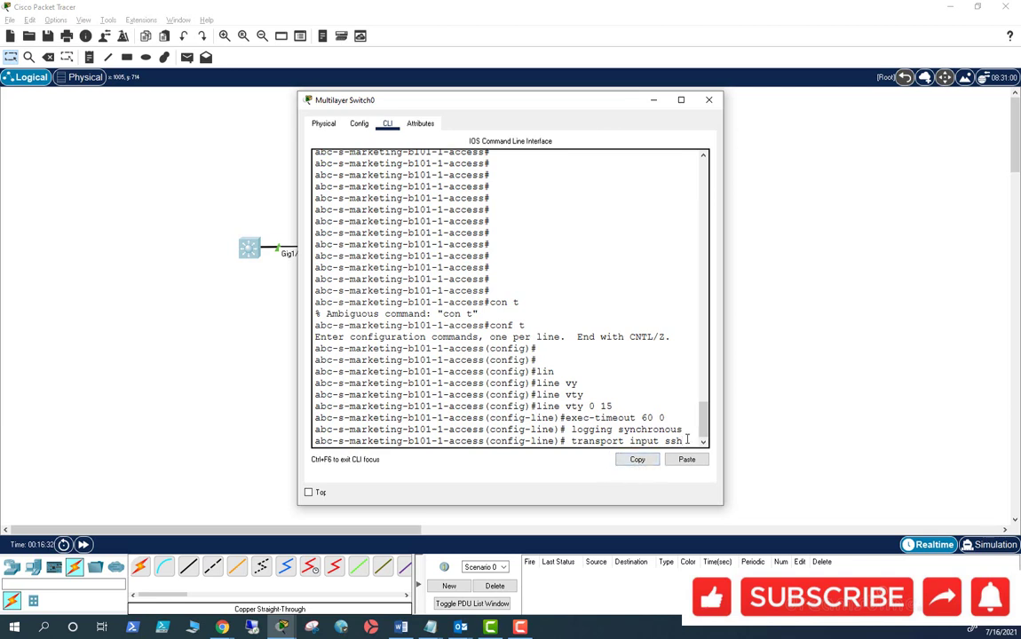
key("Return")
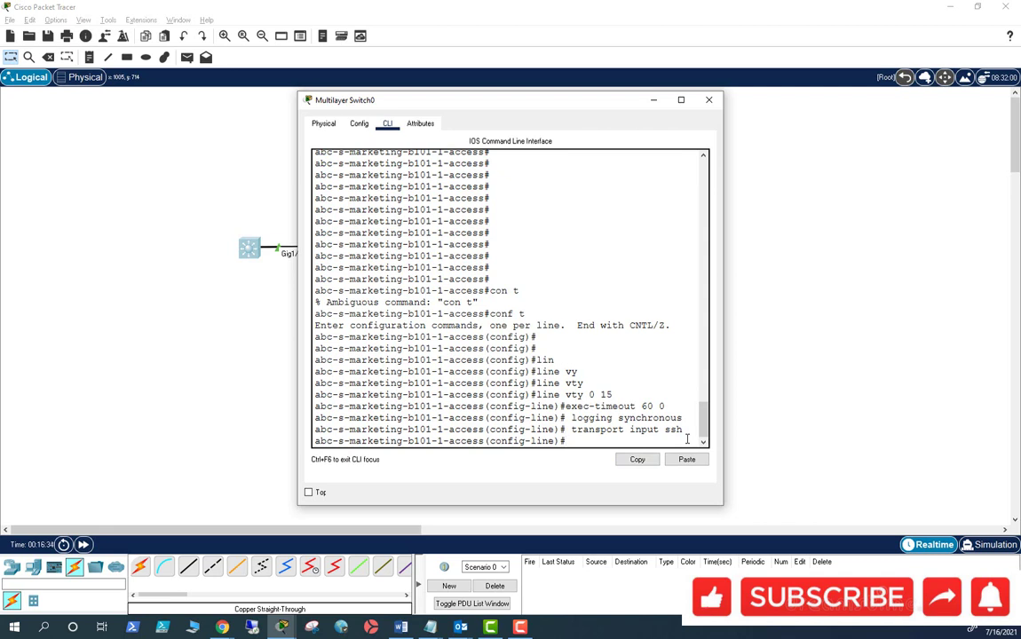
type("login local")
key("Return")
Step: Leave configuration mode with 'end' and type 'wri mem' to save
type("end")
key("Return")
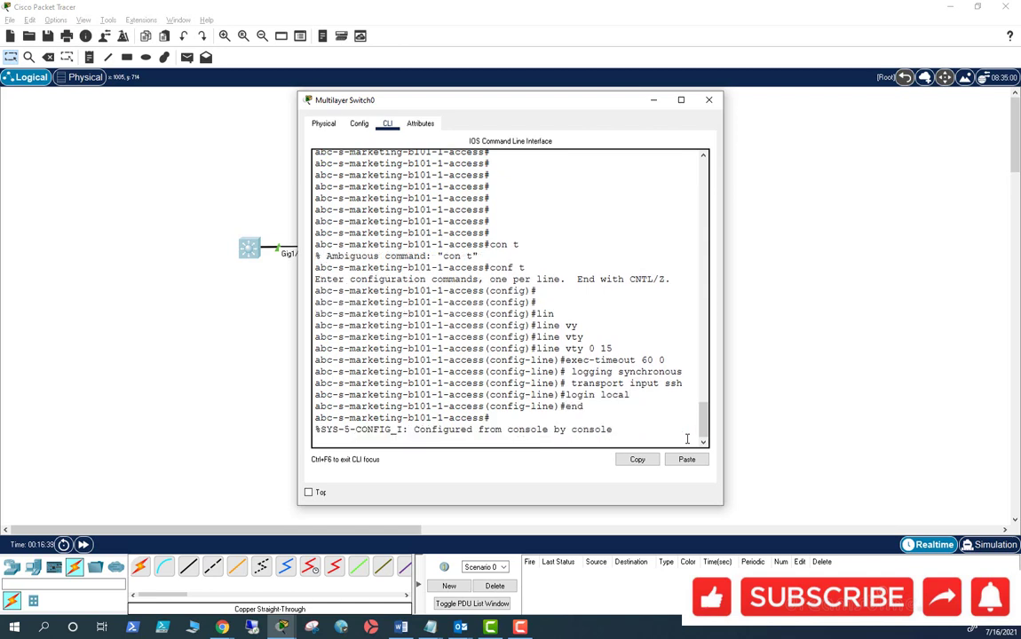
key("Return")
key("Return")
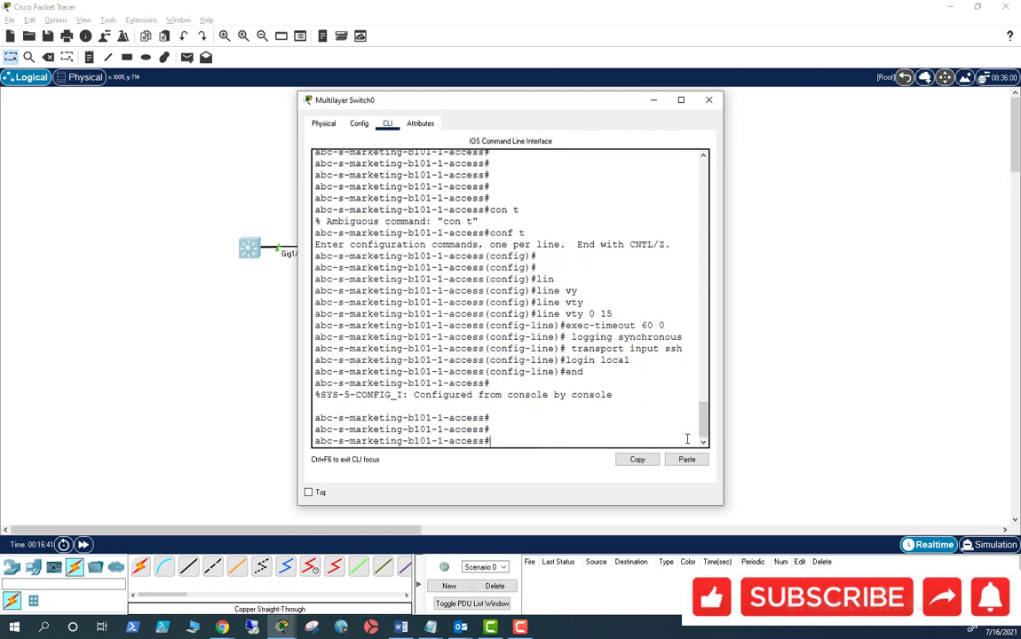
type("wri mem")
Step: Save, then page through 'sh run' to the line vty 0 4 and 5 15 settings
key("Return")
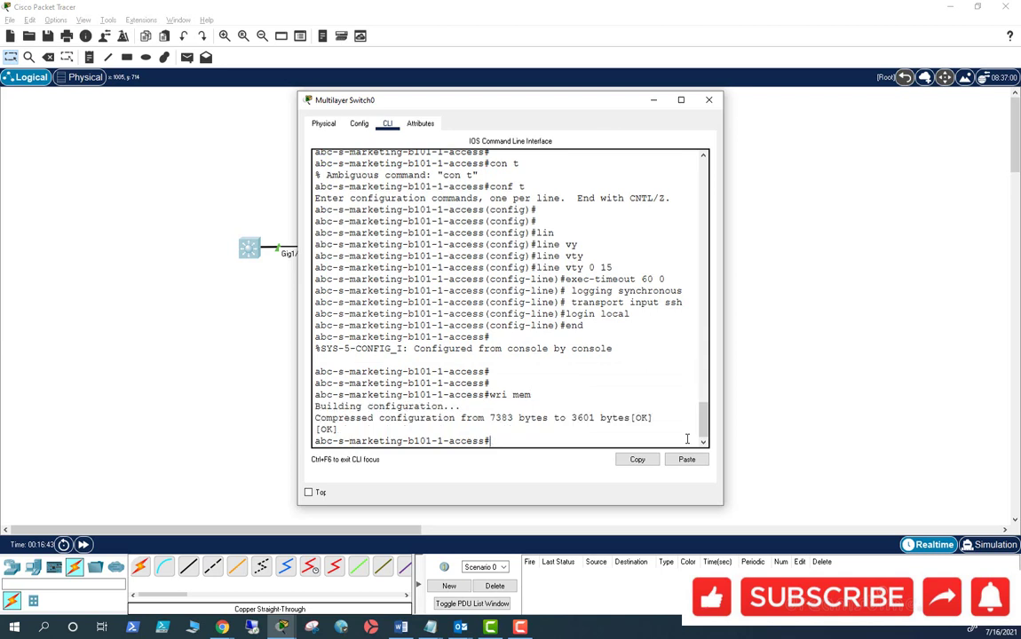
key("Return")
key("Return")
type("sh run")
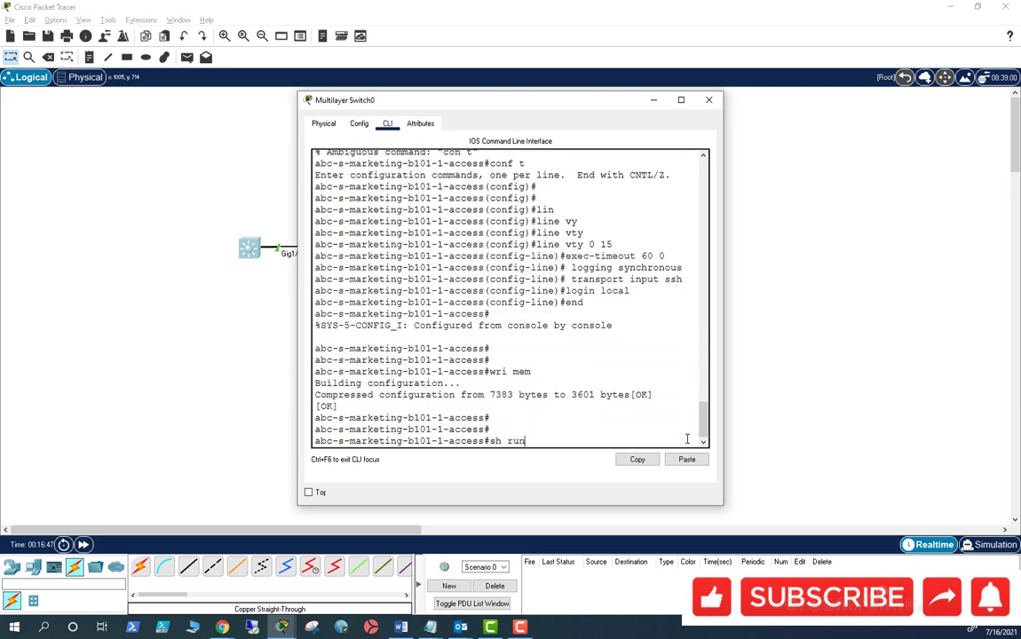
key("Return")
key("Return")
key("Return")
key("Return")
key("Return")
key("Return")
key("Return")
key("Return")
key("Return")
key("Return")
key("Return")
key("Return")
key("Return")
key("Return")
key("Return")
key("Return")
key("Return")
key("Return")
key("Return")
key("Return")
key("Return")
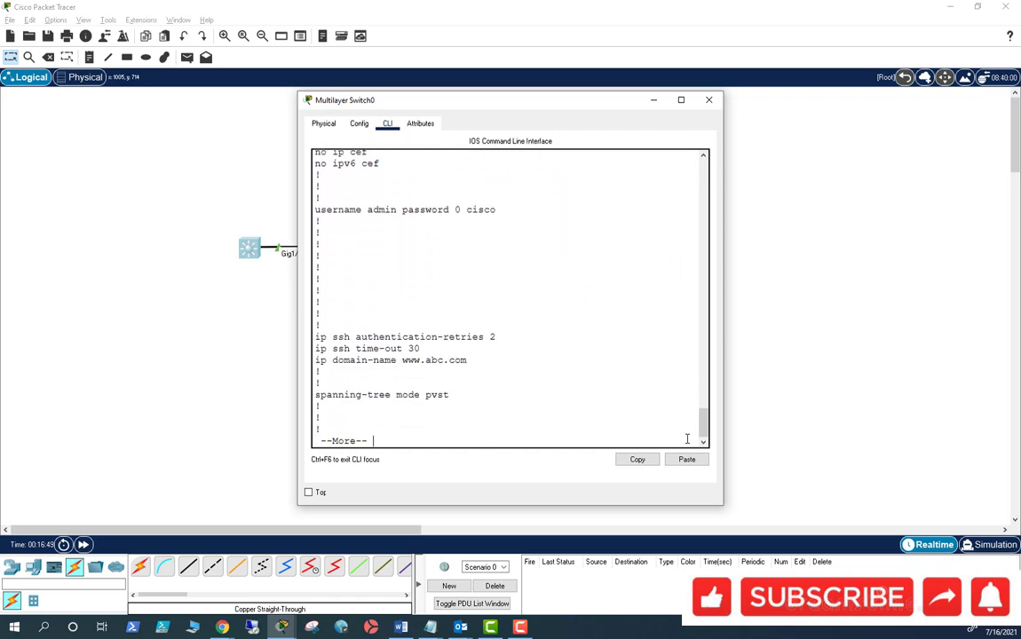
key("Return")
key("Return")
key("Return")
key("Return")
key("Return")
key("Return")
key("Return")
key("Return")
key("Return")
key("Return")
key("Return")
key("Return")
key("Return")
key("Return")
key("Return")
key("Return")
key("Return")
key("Return")
key("Return")
key("Return")
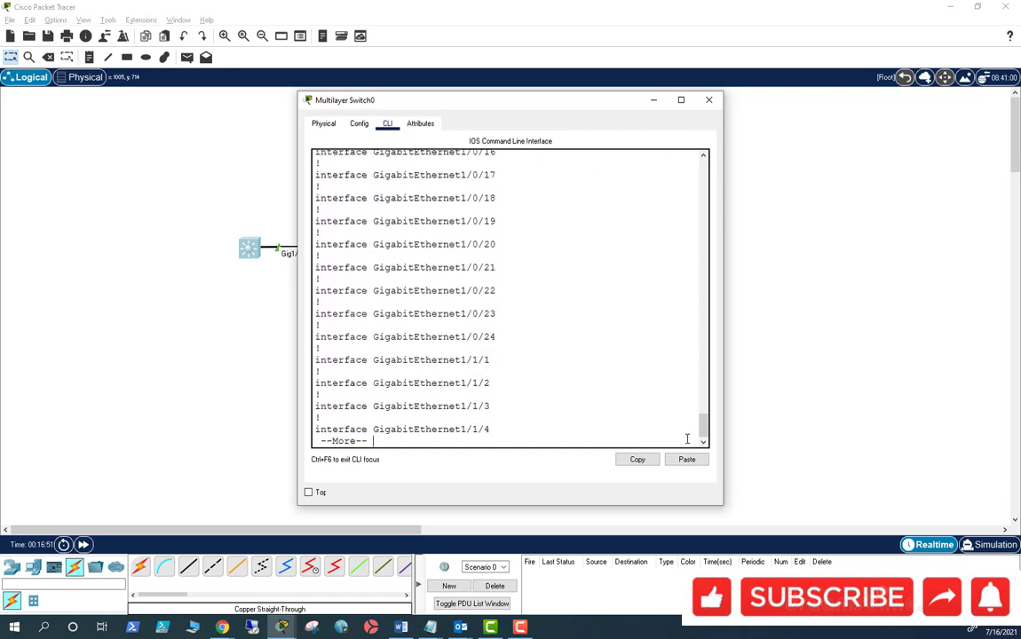
key("Return")
key("Return")
key("Return")
key("Return")
key("Return")
key("Return")
key("Return")
key("Return")
key("Return")
key("Return")
key("Return")
key("Return")
key("Return")
key("Return")
key("Return")
key("Return")
key("Return")
key("Return")
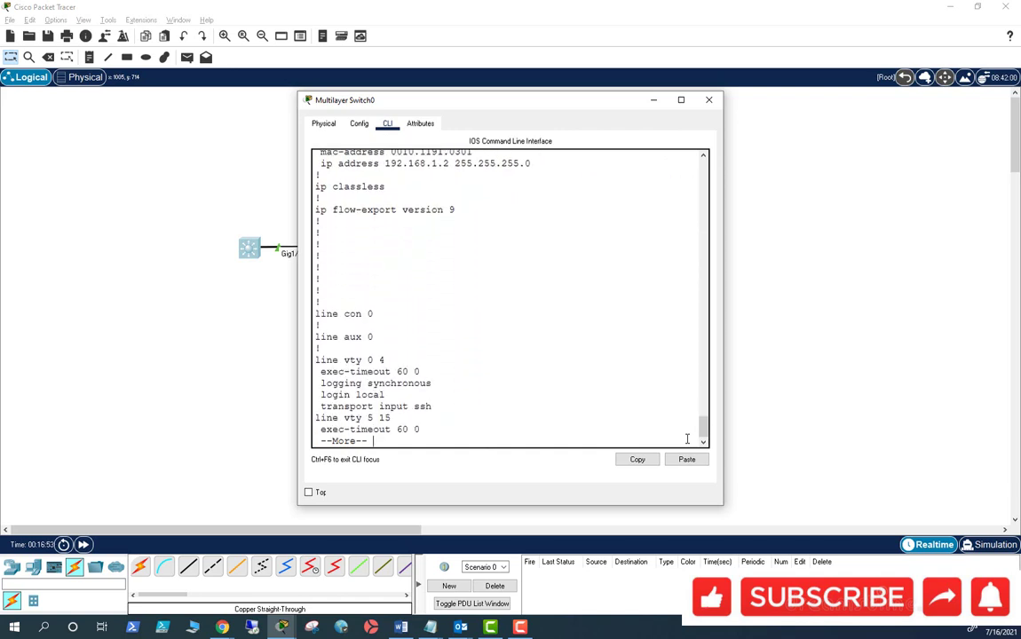
key("Return")
key("Return")
key("Return")
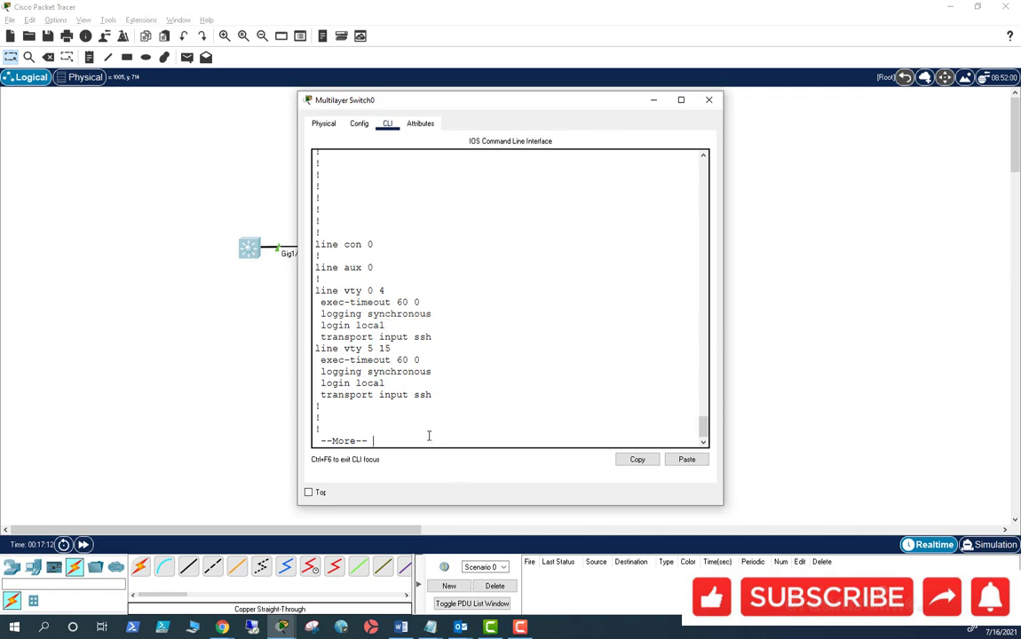
key("q")
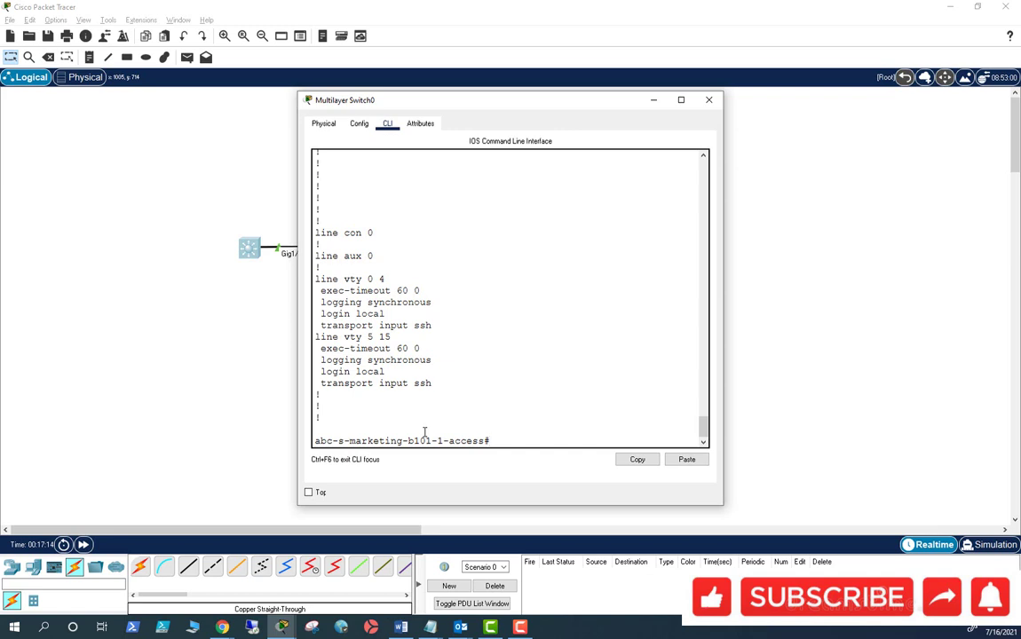
Step: Save the configuration again with 'wri mem'
key("Return")
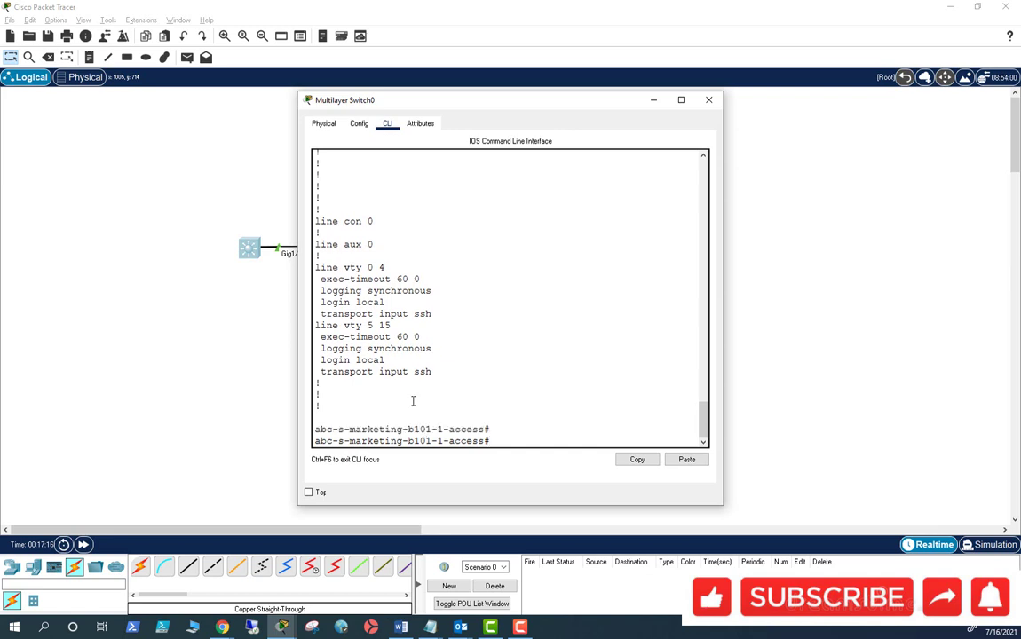
type("wri mem")
key("Return")
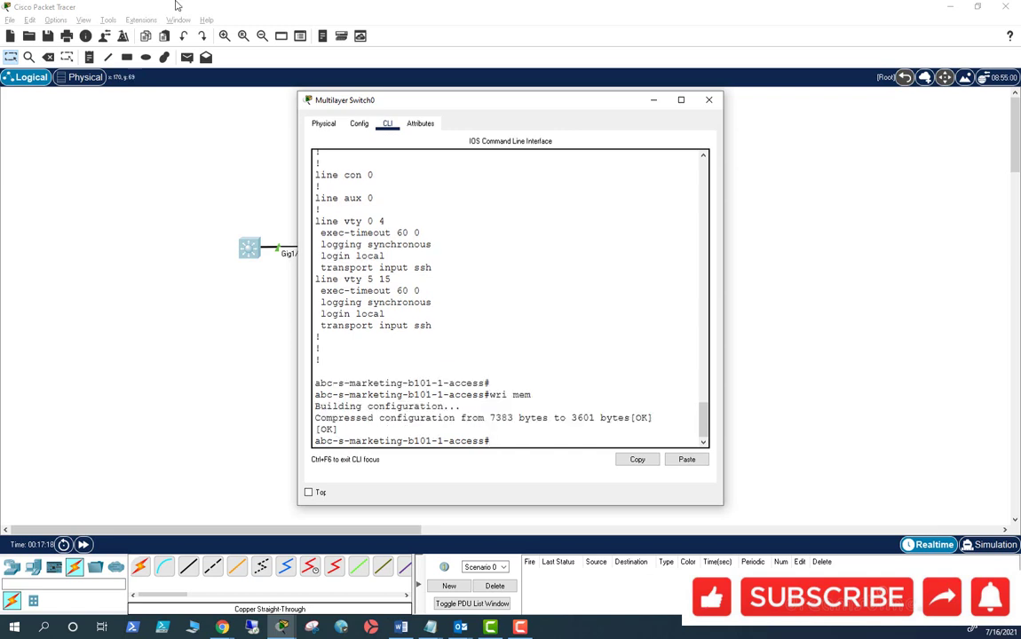
Step: Close the switch window and SSH from PC0 to 192.168.1.2 as user admin
key("alt+F4")
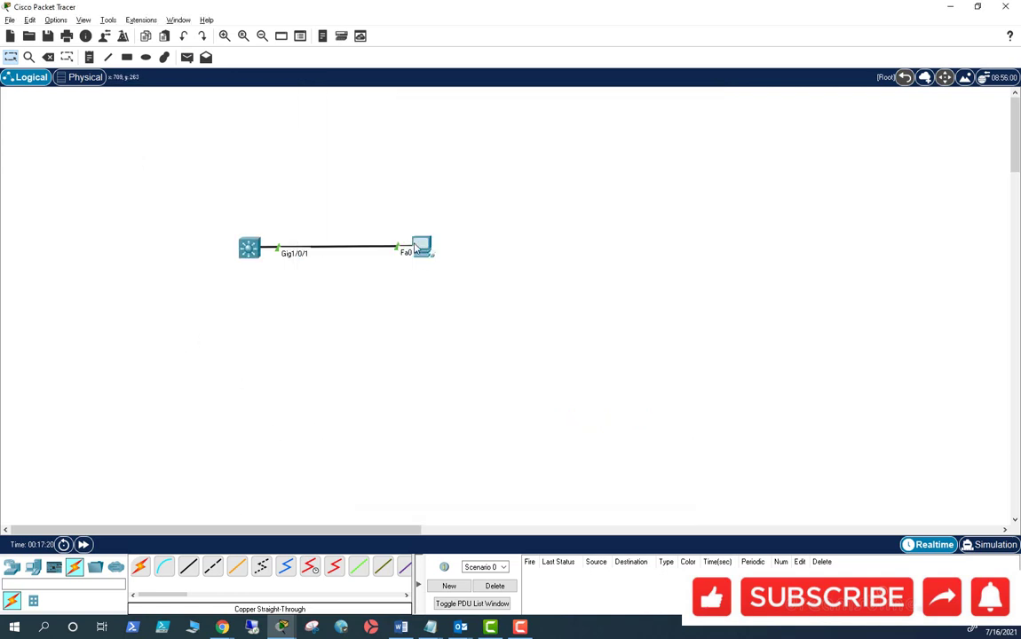
left_click(416, 247)
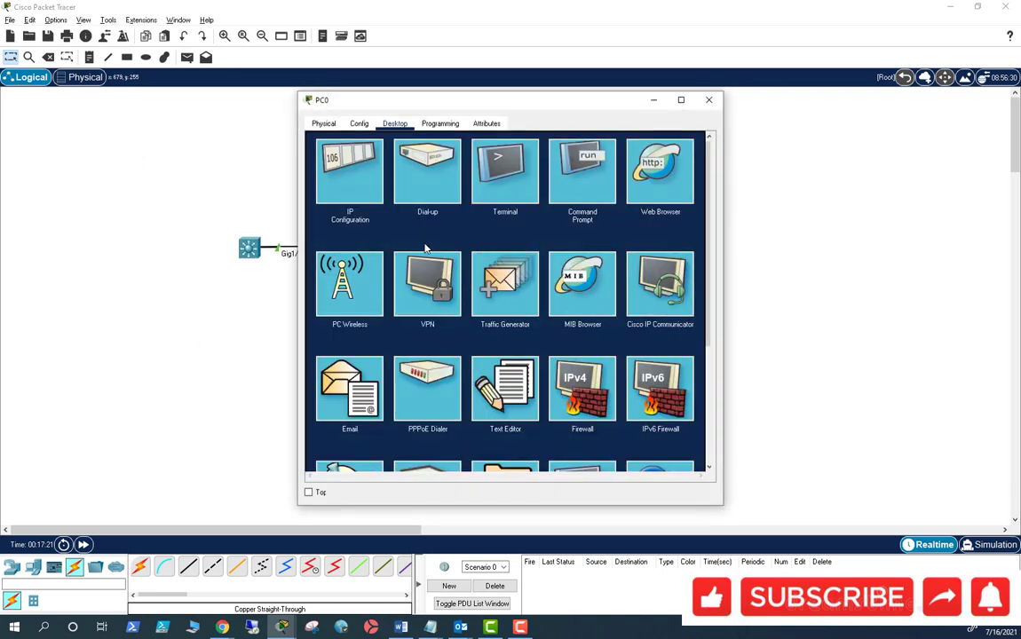
scroll(512, 414, "down", 2)
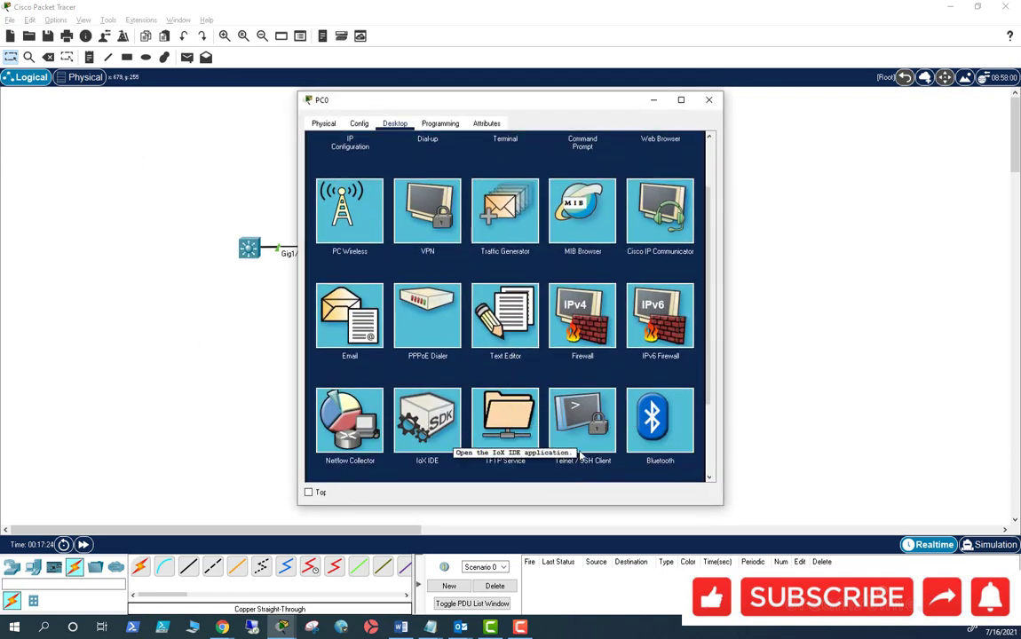
left_click(579, 422)
left_click(413, 197)
type("192.1")
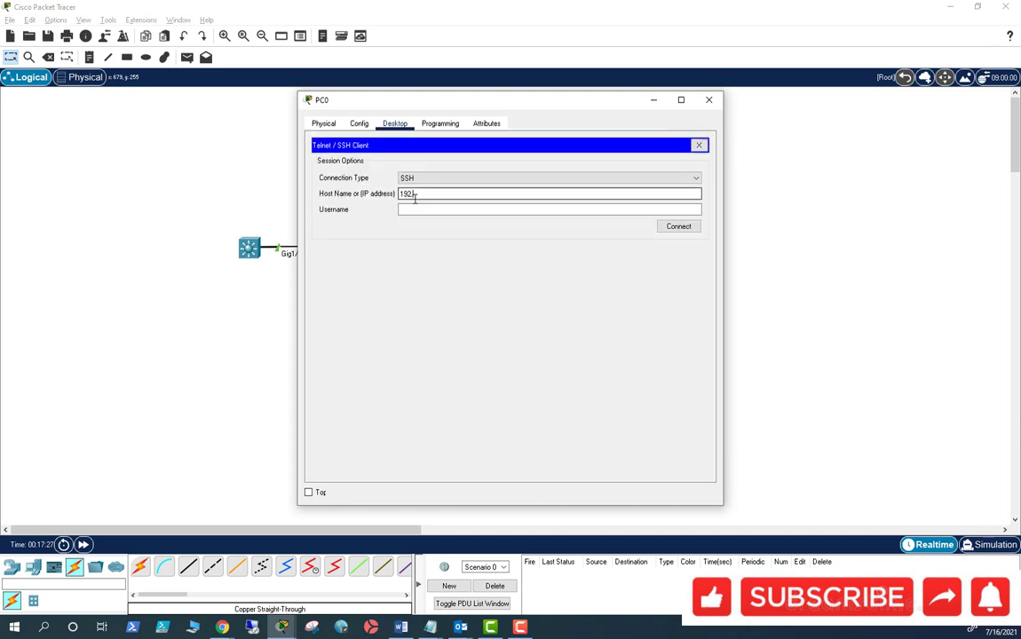
type("68.1.2")
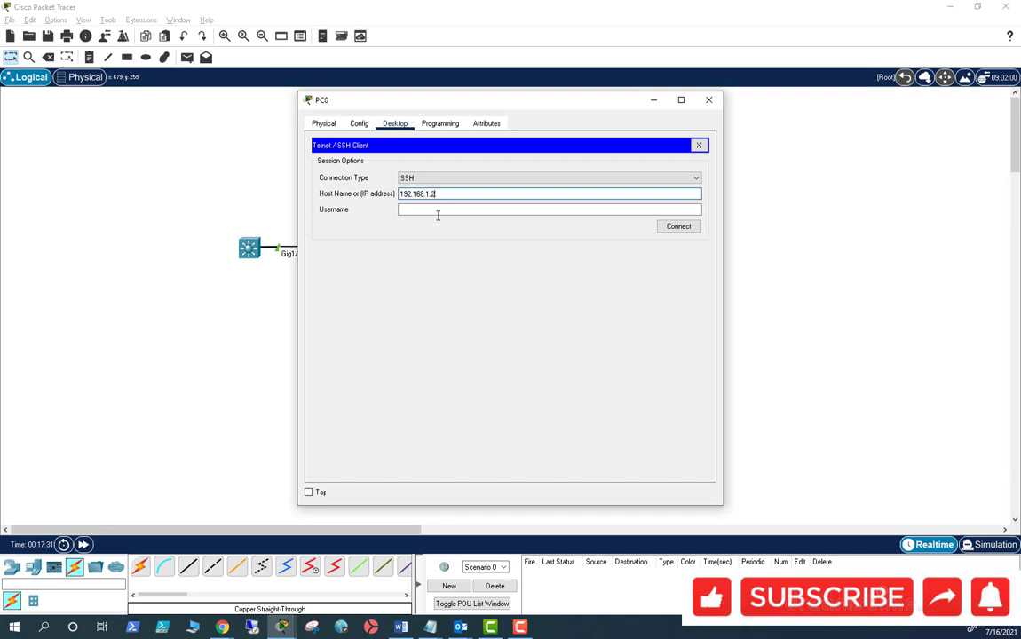
left_click(444, 210)
type("admin")
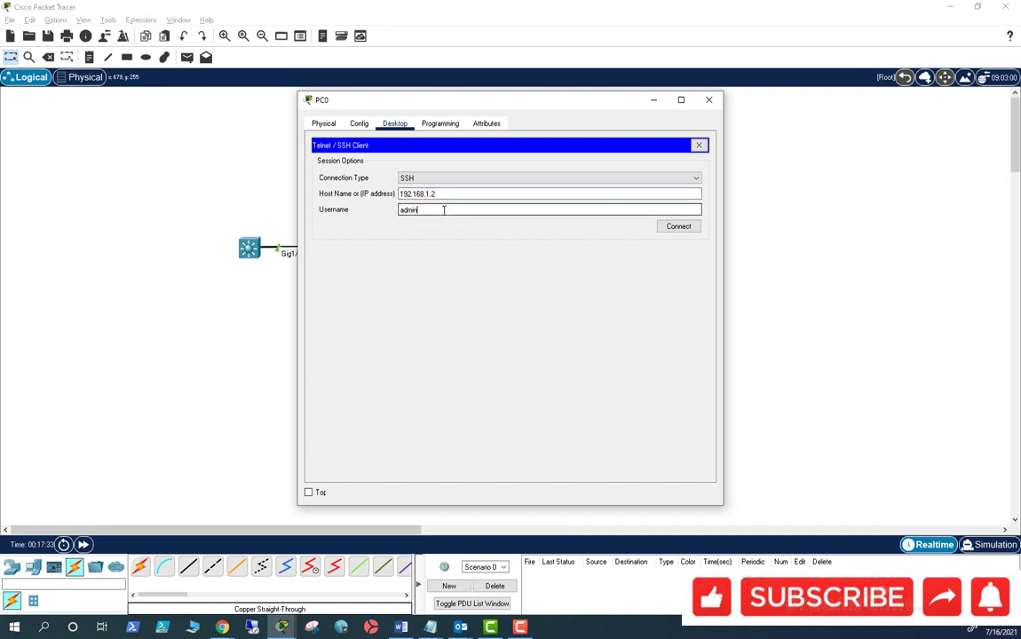
left_click(675, 227)
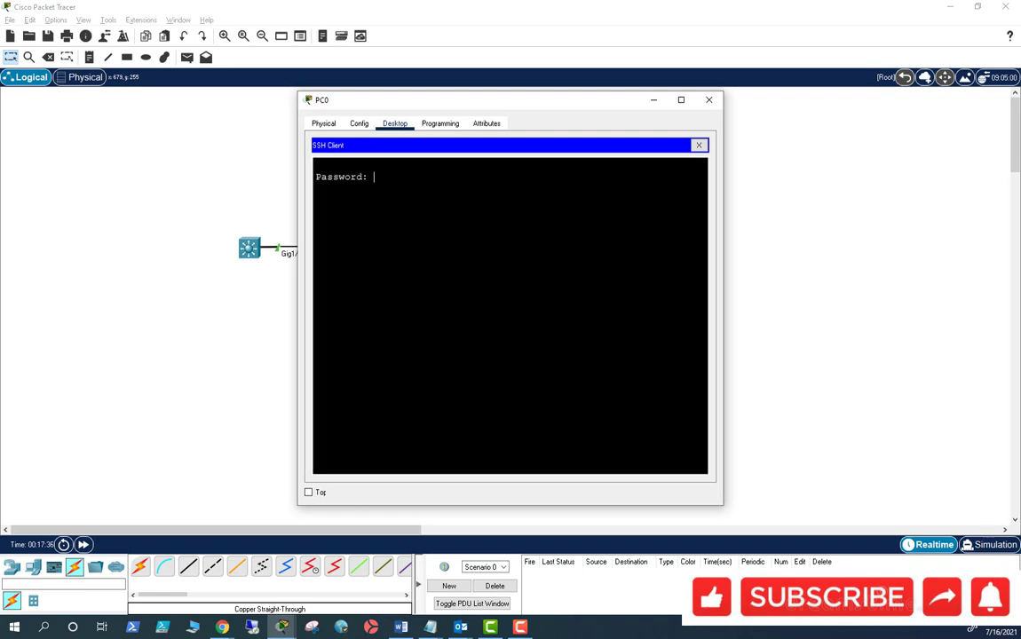
Step: Log in with the password, then run 'en' and give the enable password
key("Return")
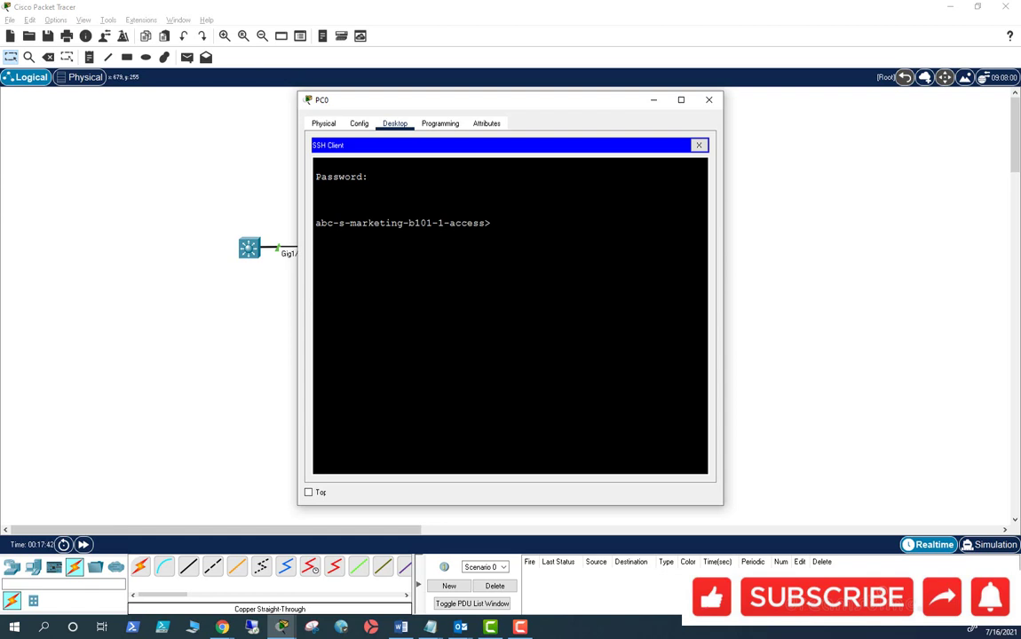
type("end")
key("BackSpace")
key("Return")
key("Return")
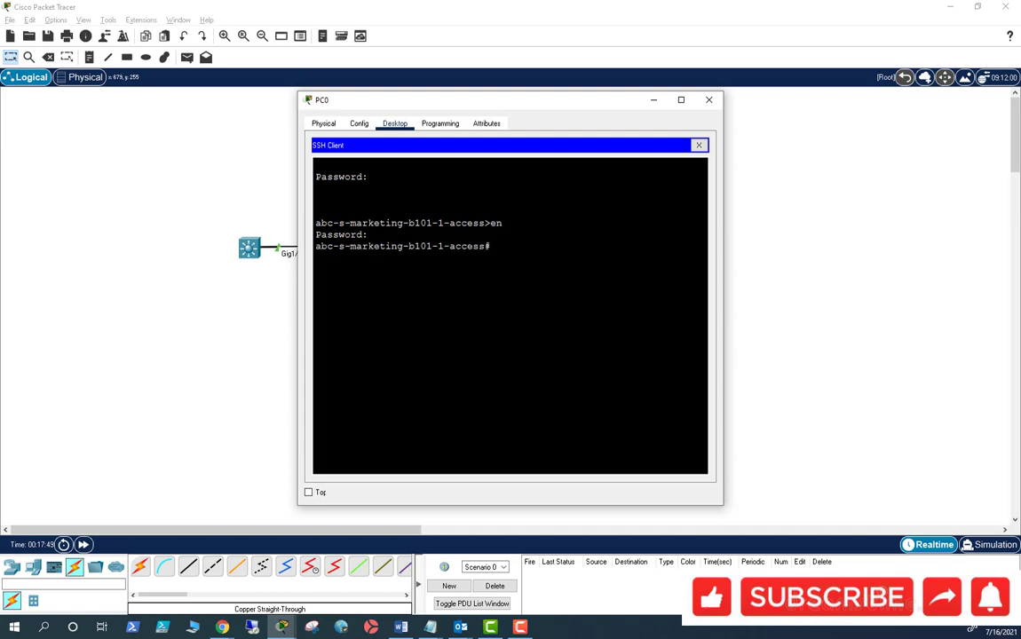
key("Return")
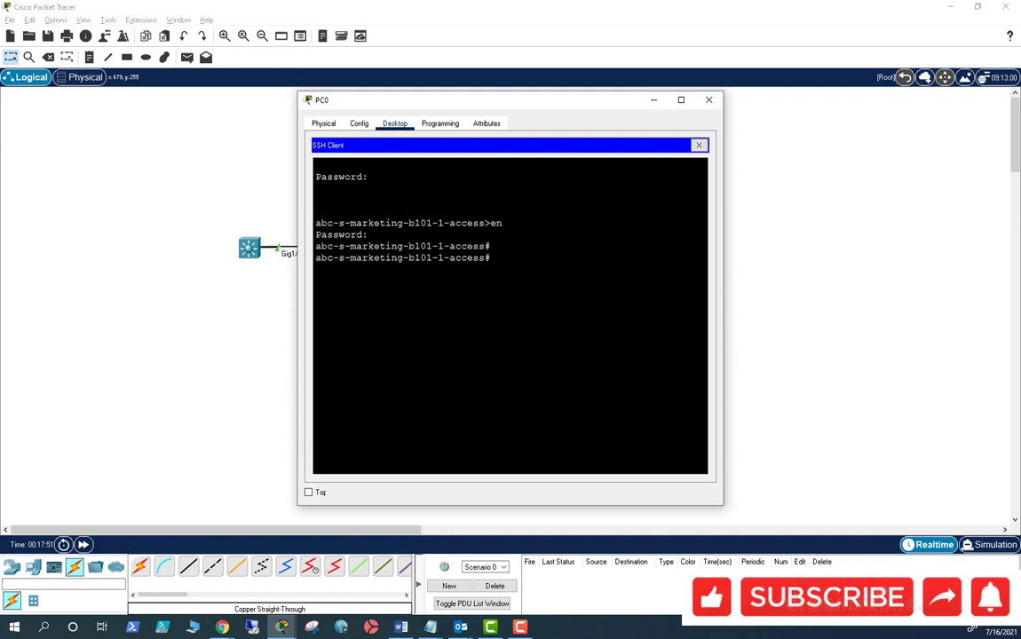